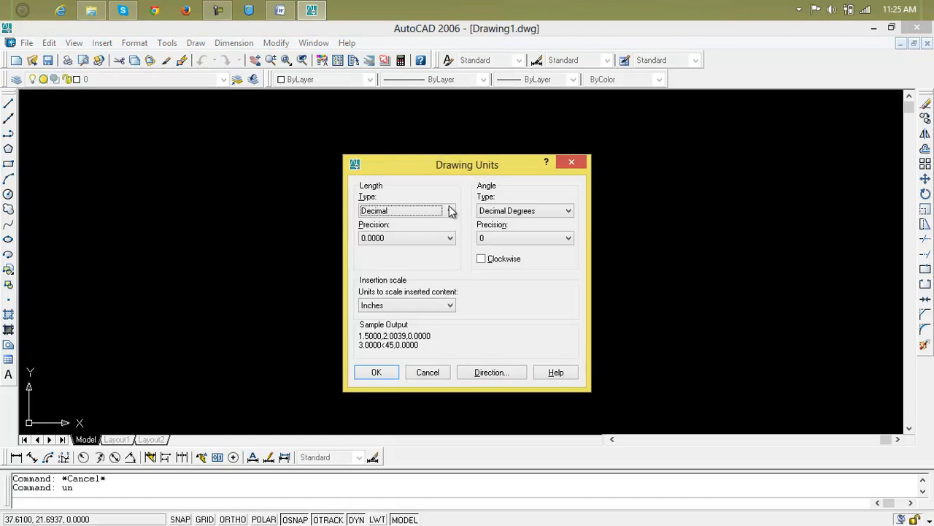
Step: Set the drawing units to architectural length with a precision of 0'-0"
{"action": "left_click", "coordinate": [440, 220]}
{"action": "left_click", "coordinate": [438, 238]}
{"action": "left_click", "coordinate": [436, 249]}
{"action": "left_click", "coordinate": [374, 374]}
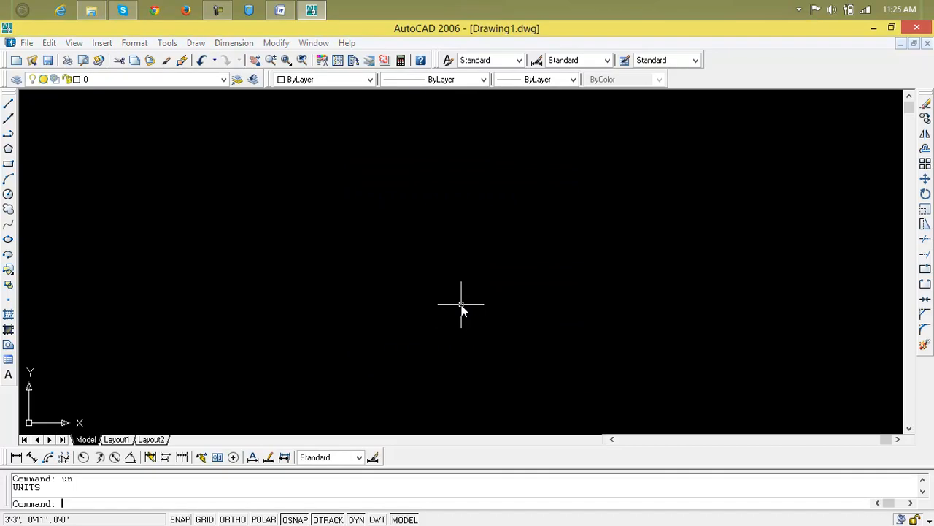
Step: Modify the Standard dimension style so its linear dimensions use the Architectural unit format with 0'-0" precision
{"action": "type", "text": "d"}
{"action": "key", "text": "Return"}
{"action": "left_click", "coordinate": [620, 252]}
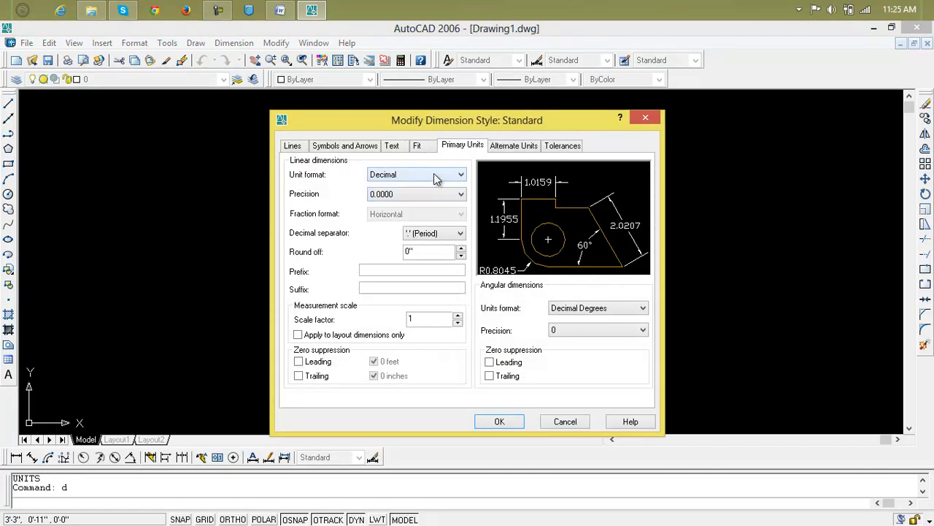
{"action": "left_click", "coordinate": [436, 180]}
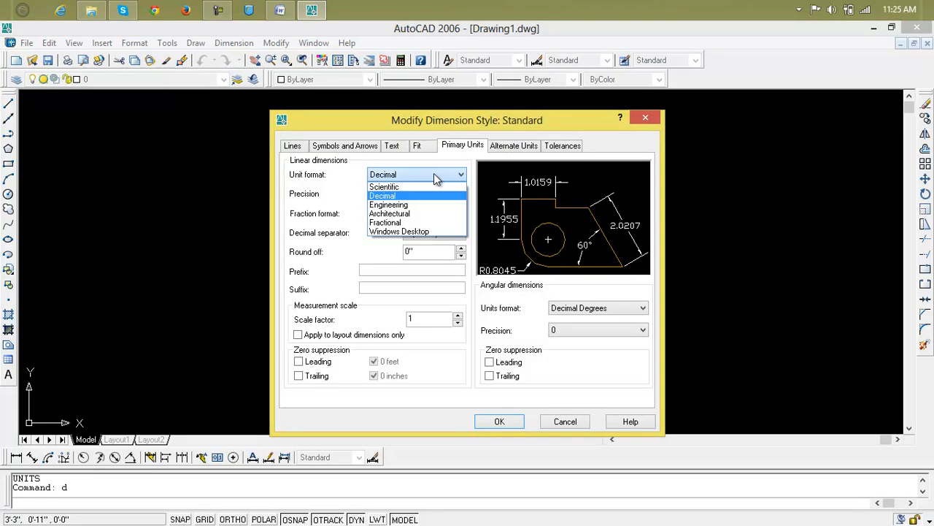
{"action": "left_click", "coordinate": [438, 213]}
{"action": "left_click", "coordinate": [441, 195]}
{"action": "left_click", "coordinate": [446, 204]}
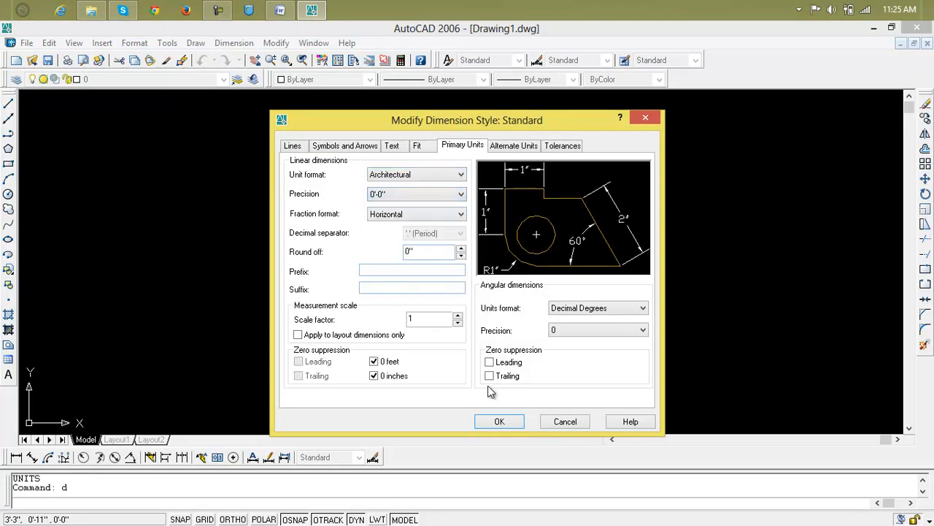
{"action": "left_click", "coordinate": [501, 421]}
{"action": "left_click", "coordinate": [611, 208]}
{"action": "left_click", "coordinate": [558, 383]}
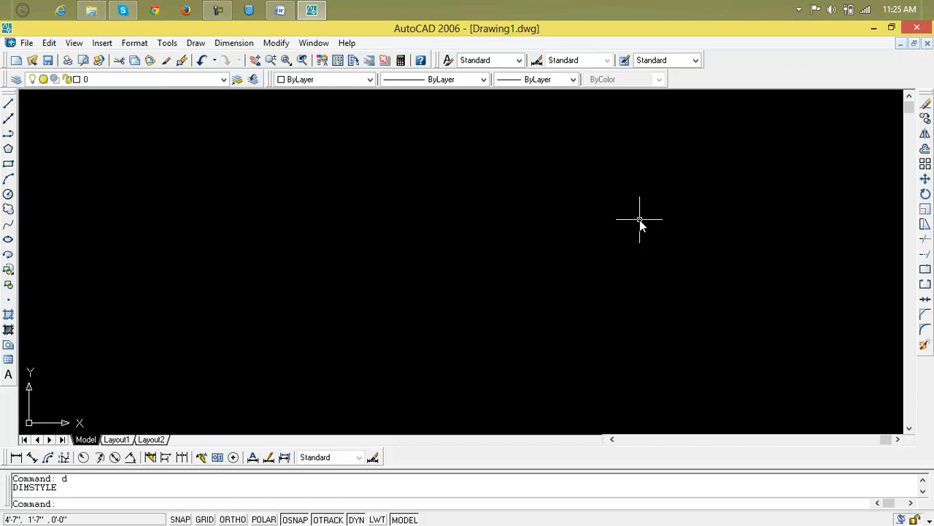
{"action": "key", "text": "Escape"}
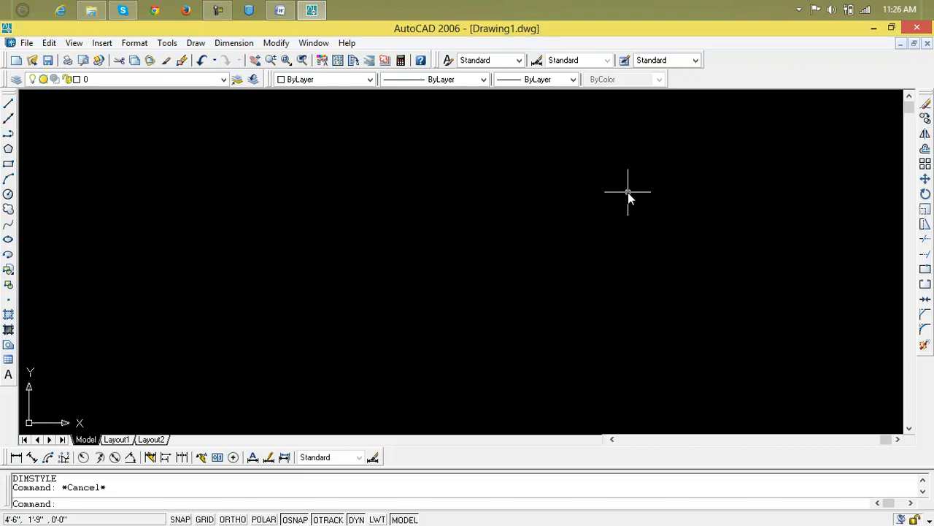
Step: Draw a rectangle 10' wide and 5' high in the empty drawing area
{"action": "type", "text": "rec"}
{"action": "key", "text": "Return"}
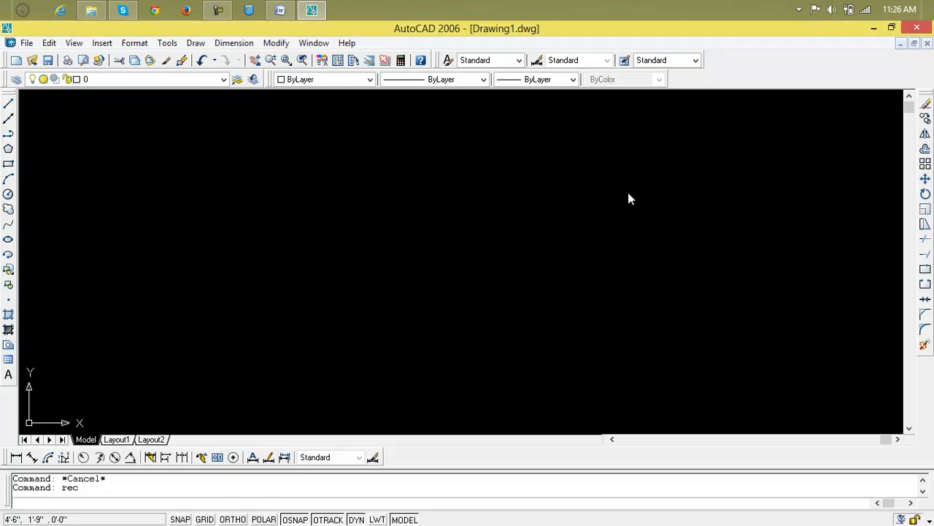
{"action": "left_click", "coordinate": [294, 179]}
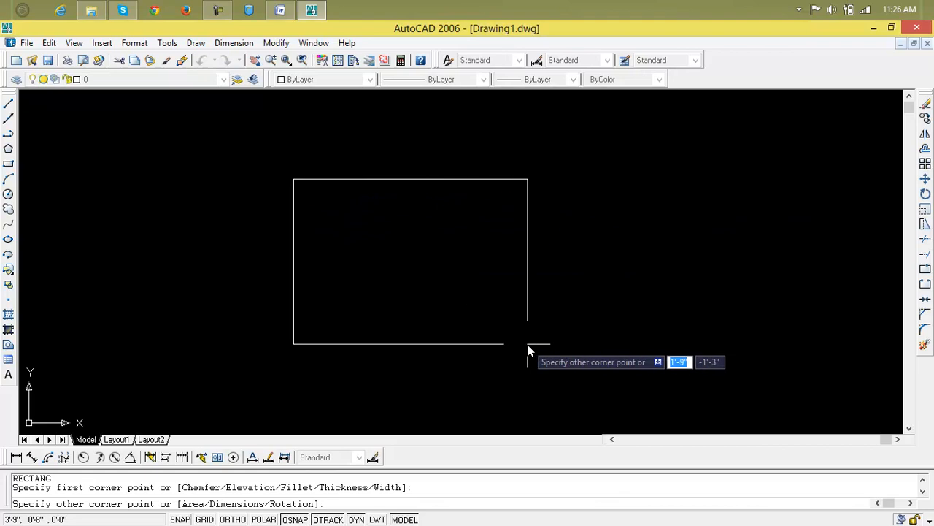
{"action": "key", "text": "F8"}
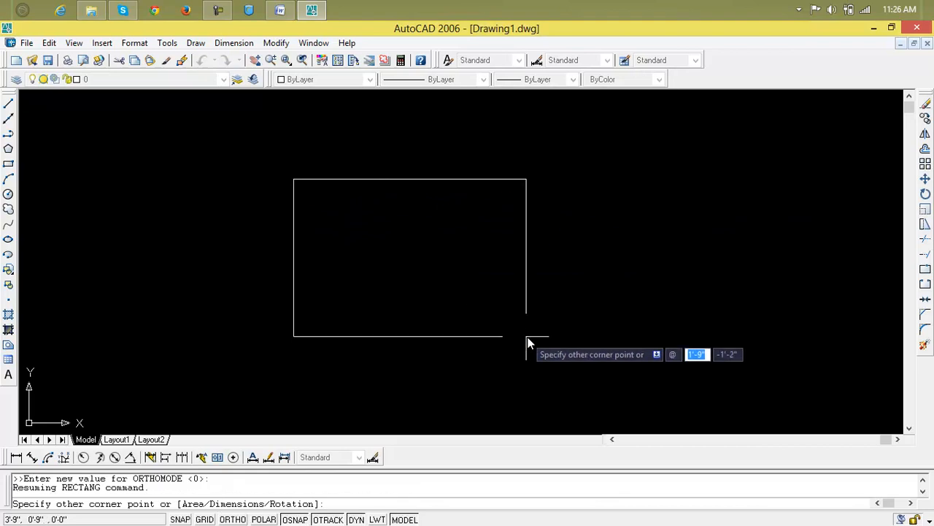
{"action": "type", "text": "10"}
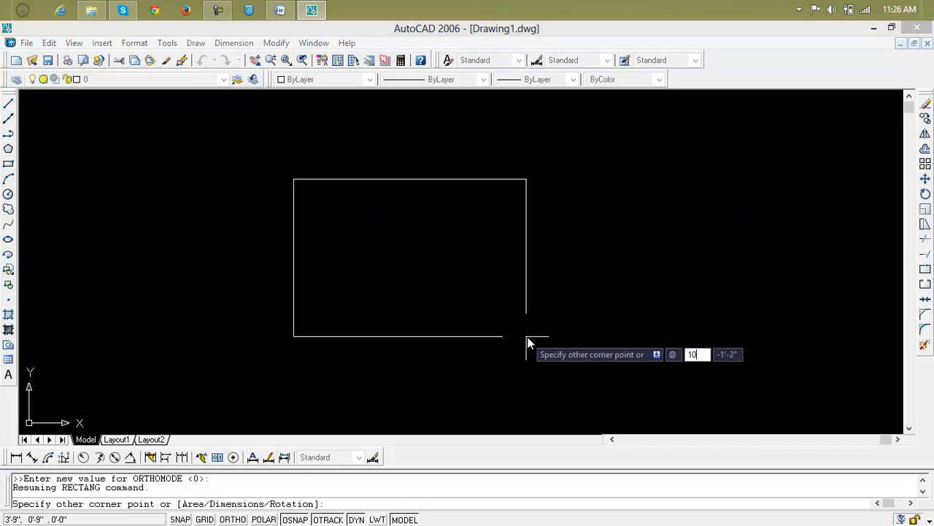
{"action": "key", "text": "Tab"}
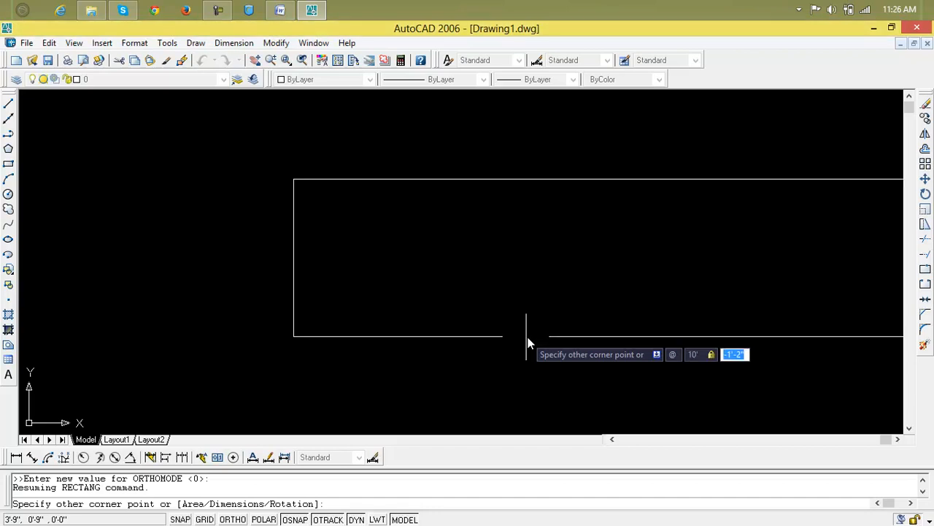
{"action": "type", "text": "5"}
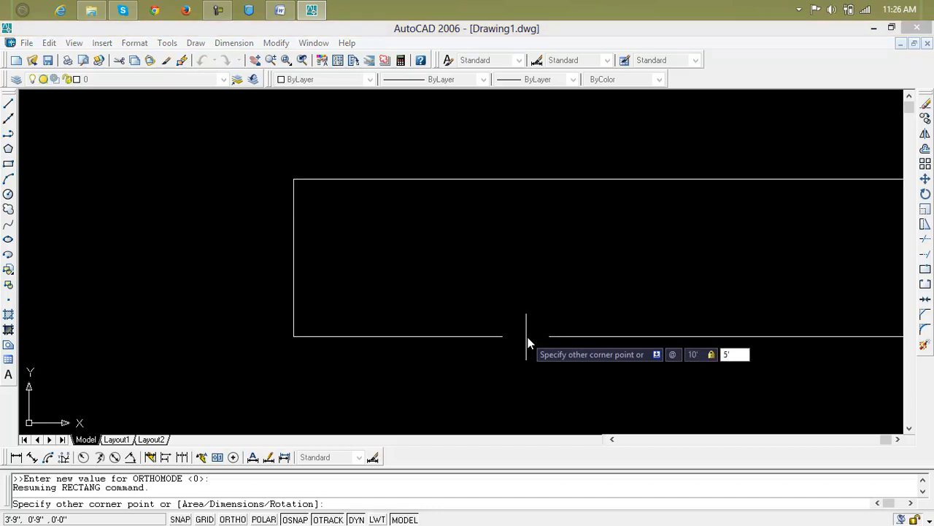
{"action": "key", "text": "Return"}
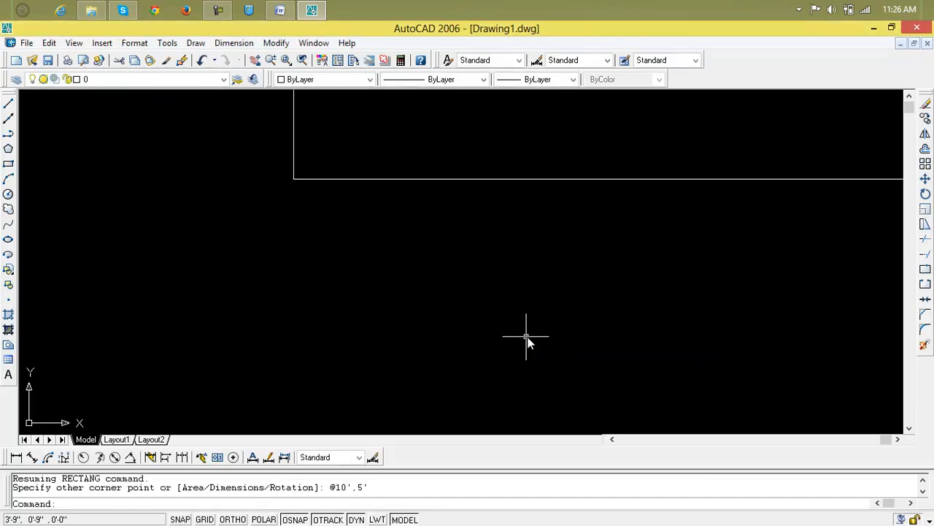
Step: Turn off displaying the UCS icon at the UCS origin point
{"action": "type", "text": "z"}
{"action": "key", "text": "Return"}
{"action": "type", "text": "a"}
{"action": "key", "text": "Return"}
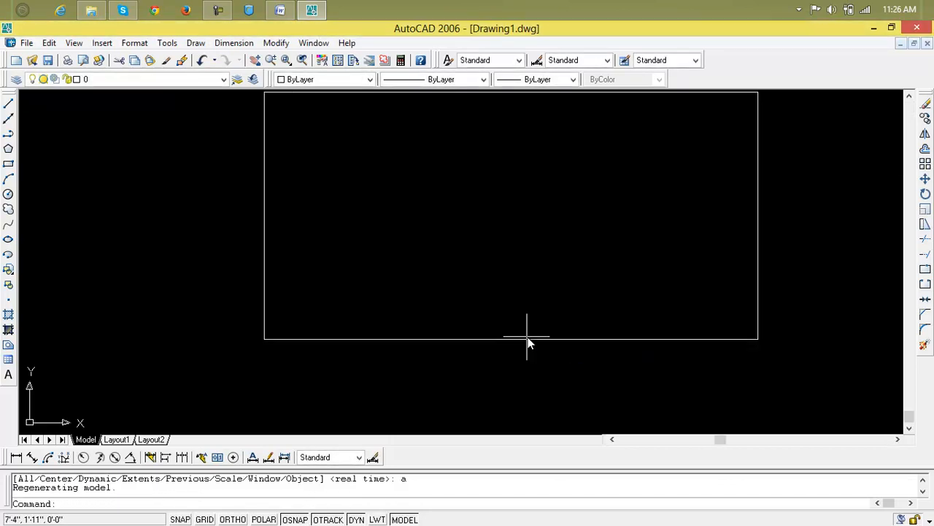
{"action": "scroll", "coordinate": [527, 339], "scroll_direction": "down", "scroll_amount": 3}
{"action": "middle_click_drag", "start_coordinate": [536, 334], "coordinate": [348, 249]}
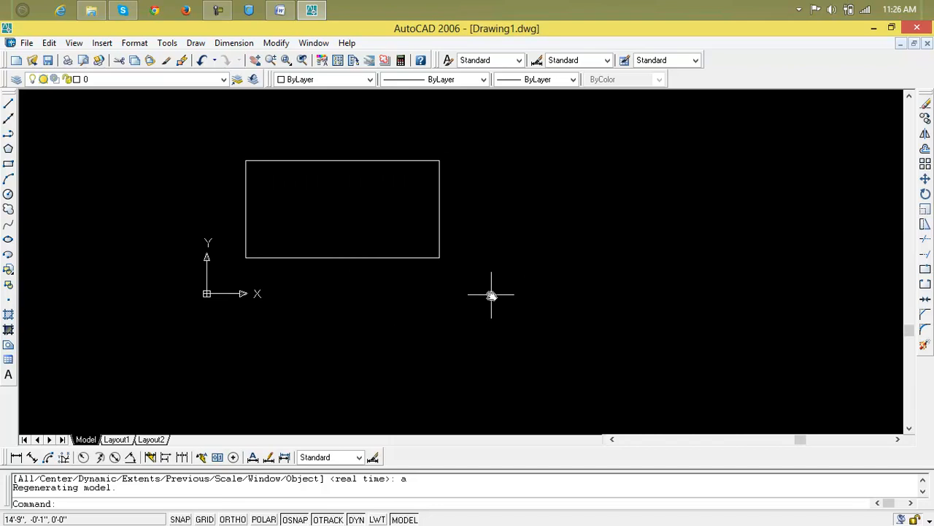
{"action": "type", "text": "uc"}
{"action": "key", "text": "Return"}
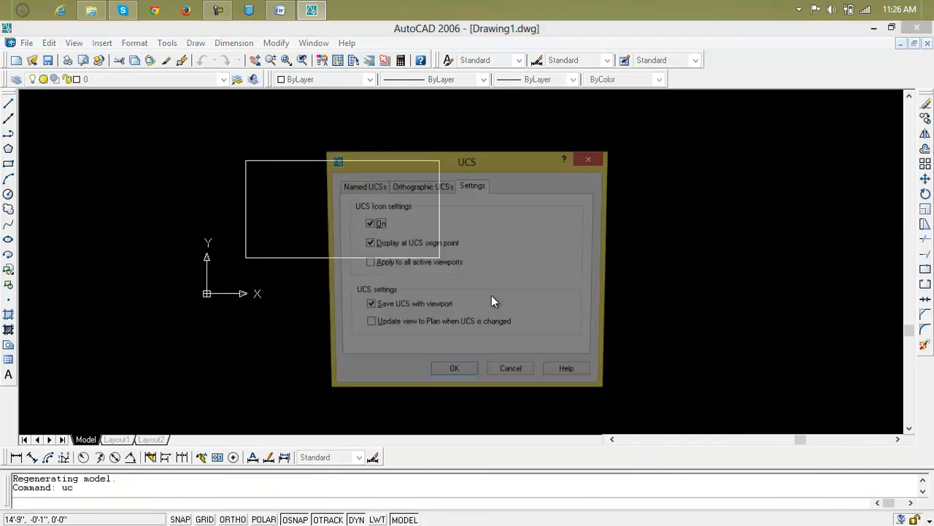
{"action": "left_click", "coordinate": [395, 246]}
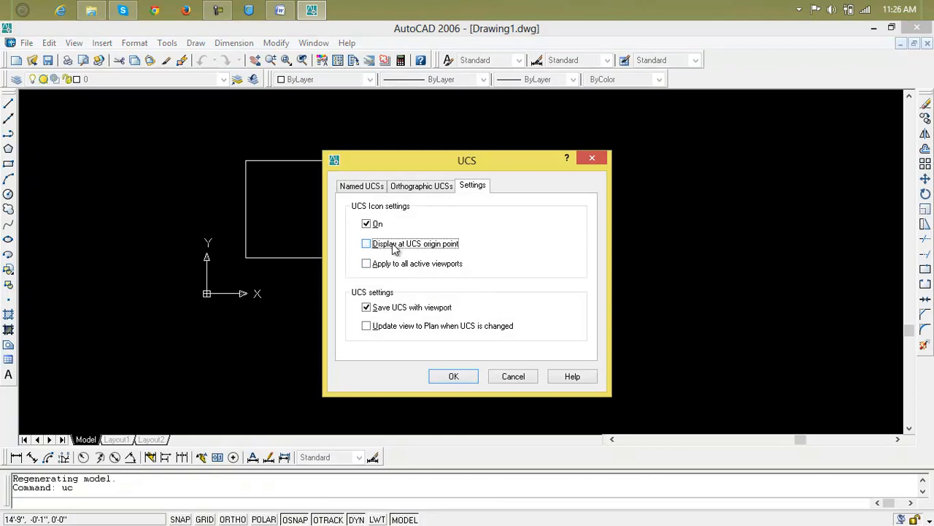
{"action": "left_click", "coordinate": [452, 376]}
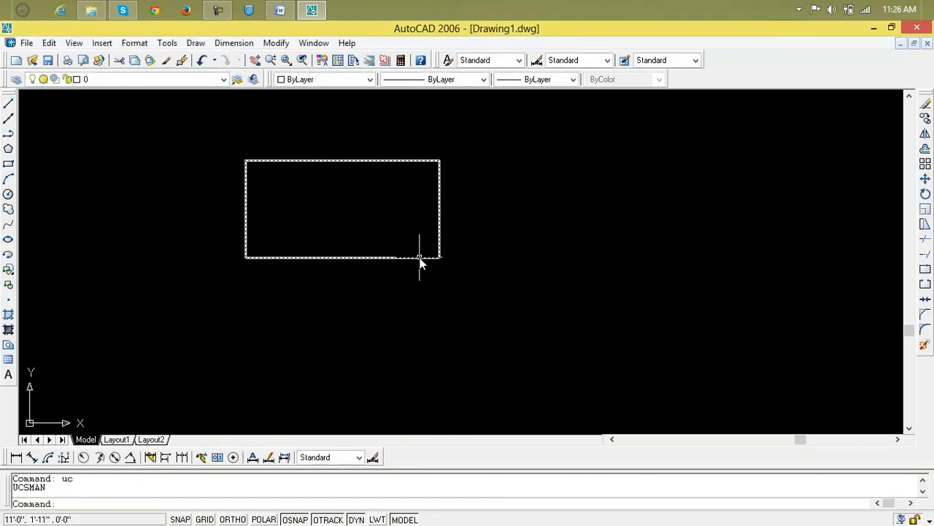
{"action": "key", "text": "Escape"}
{"action": "key", "text": "Escape"}
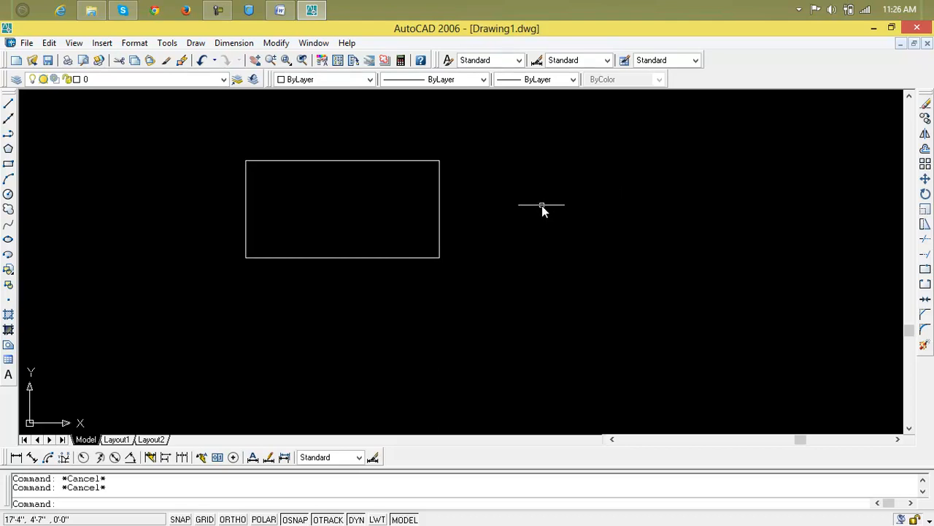
Step: Draw a circle with a radius of about 1'-3" inside the right half of the rectangle
{"action": "type", "text": "c"}
{"action": "key", "text": "Return"}
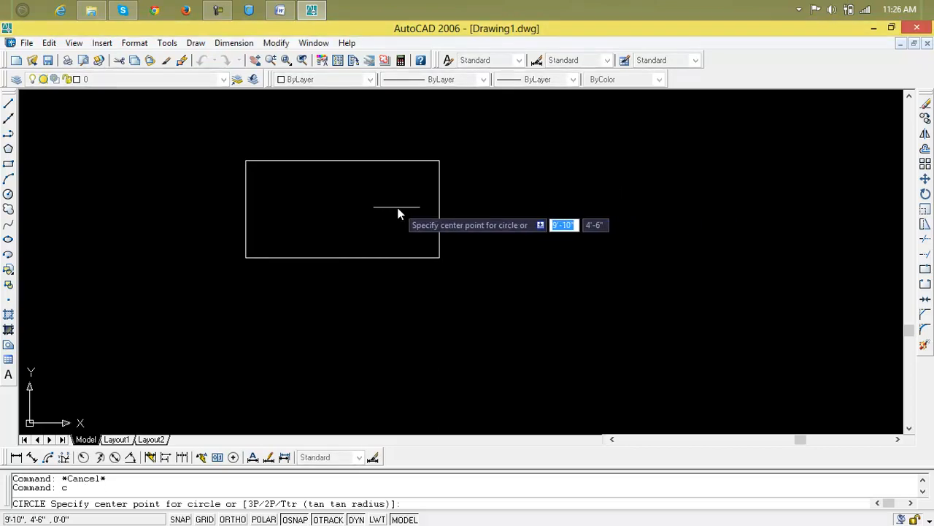
{"action": "left_click", "coordinate": [388, 198]}
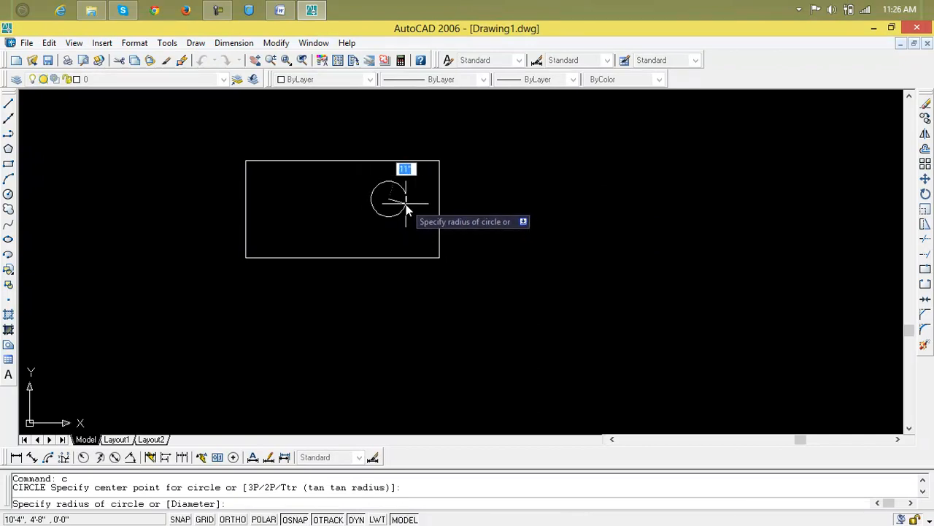
{"action": "left_click", "coordinate": [412, 205]}
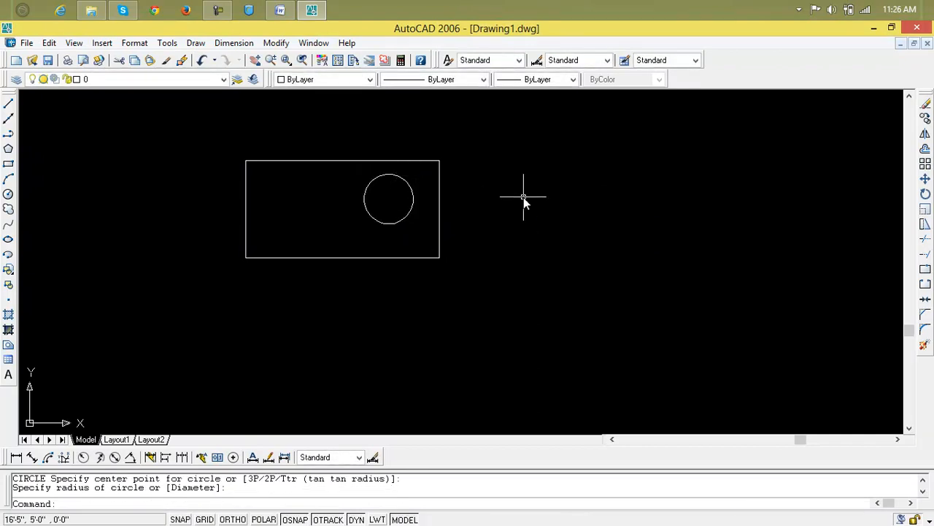
Step: Move the circle slightly downward by its center, keeping it inside the rectangle's right half
{"action": "type", "text": "m"}
{"action": "key", "text": "Return"}
{"action": "left_click", "coordinate": [439, 193]}
{"action": "left_click", "coordinate": [413, 205]}
{"action": "key", "text": "Return"}
{"action": "left_click", "coordinate": [389, 200]}
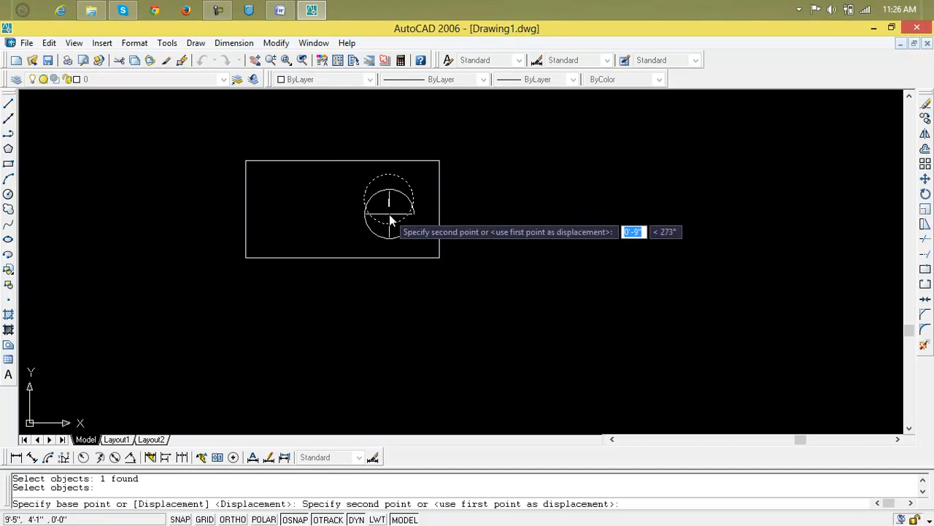
{"action": "left_click", "coordinate": [391, 211]}
{"action": "left_click", "coordinate": [509, 195]}
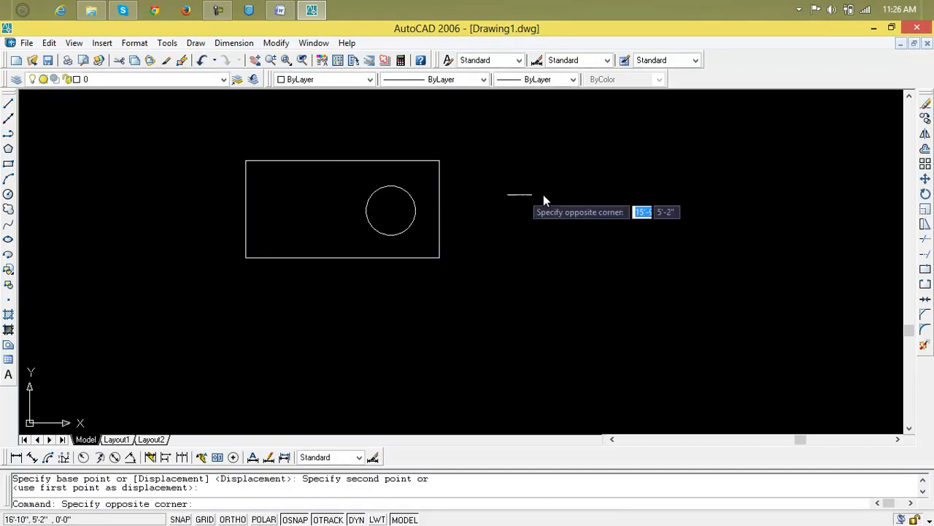
{"action": "left_click", "coordinate": [475, 238]}
{"action": "key", "text": "Escape"}
{"action": "key", "text": "Escape"}
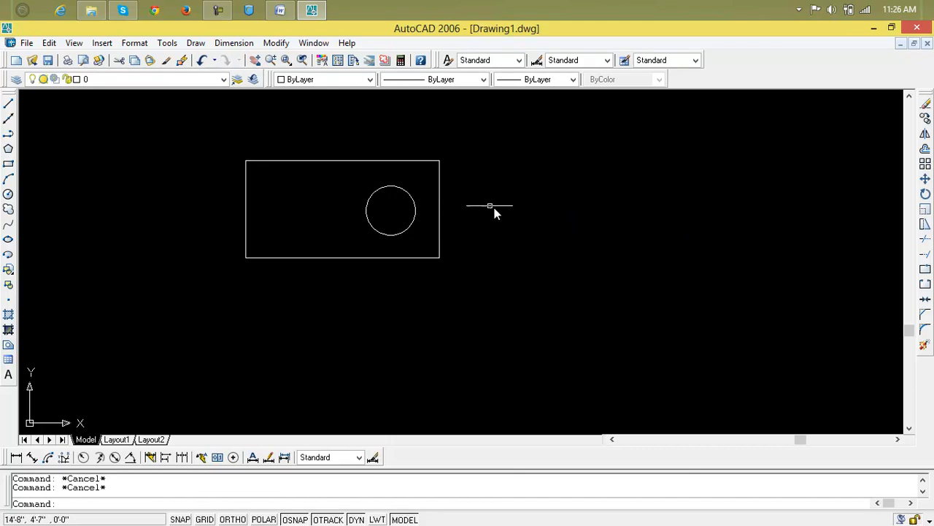
Step: Draw three progressively smaller circles concentric with the existing circle, the first two with radii of about 0'-11" and 0'-7"
{"action": "scroll", "coordinate": [395, 241], "scroll_direction": "up", "scroll_amount": 5}
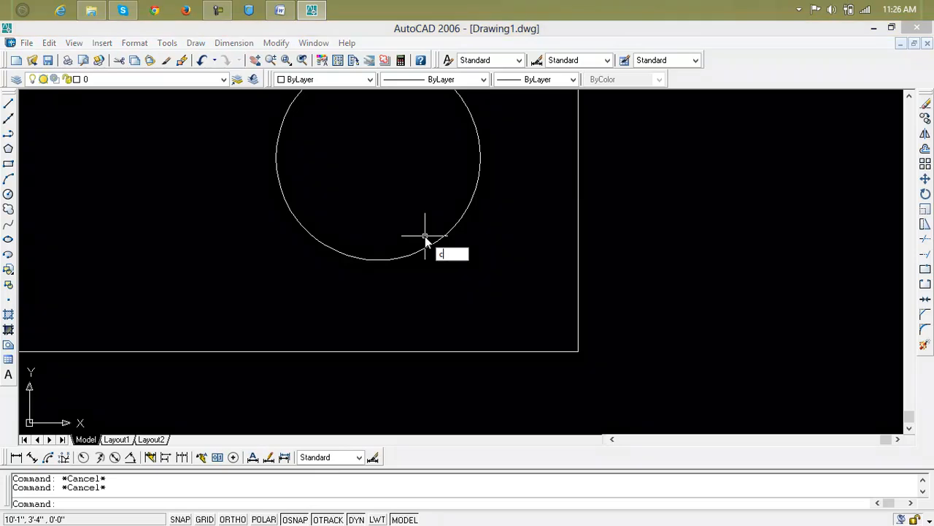
{"action": "type", "text": "c"}
{"action": "key", "text": "Return"}
{"action": "left_click", "coordinate": [378, 158]}
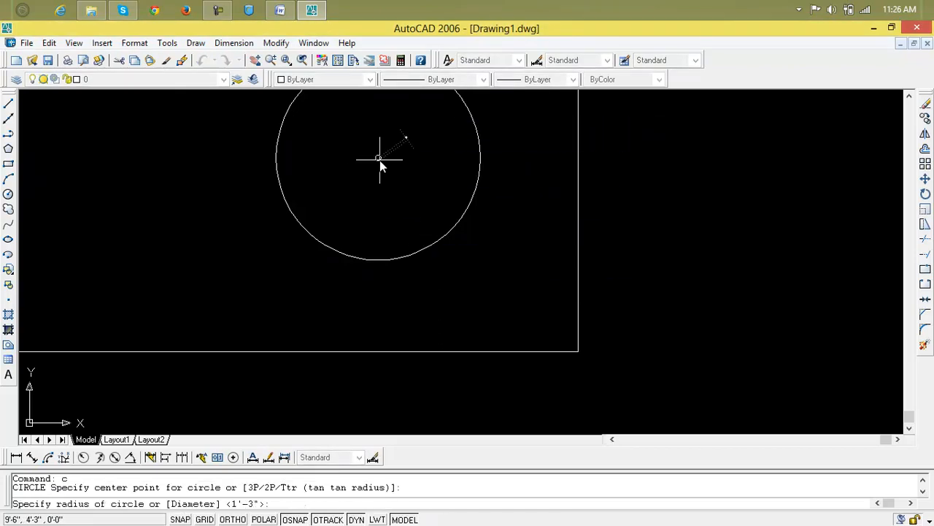
{"action": "left_click", "coordinate": [440, 191]}
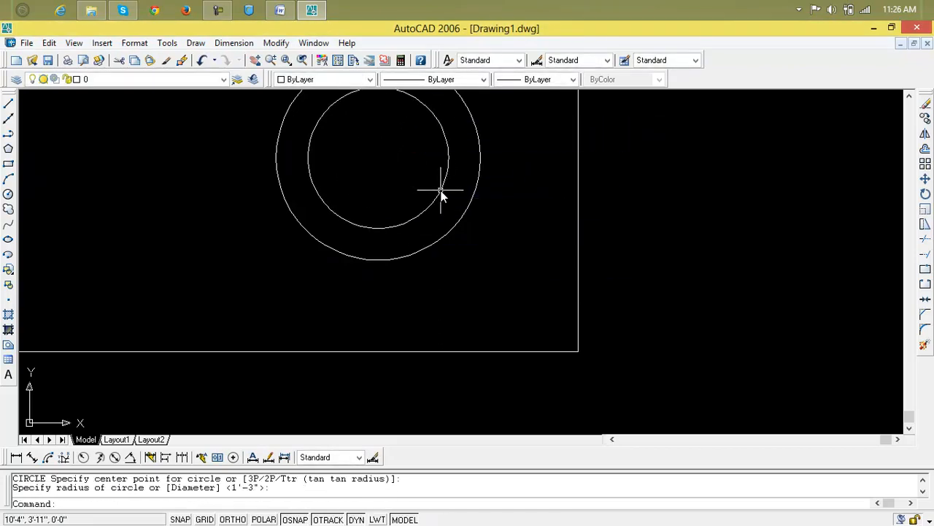
{"action": "key", "text": "Return"}
{"action": "left_click", "coordinate": [379, 158]}
{"action": "left_click", "coordinate": [419, 177]}
{"action": "key", "text": "Return"}
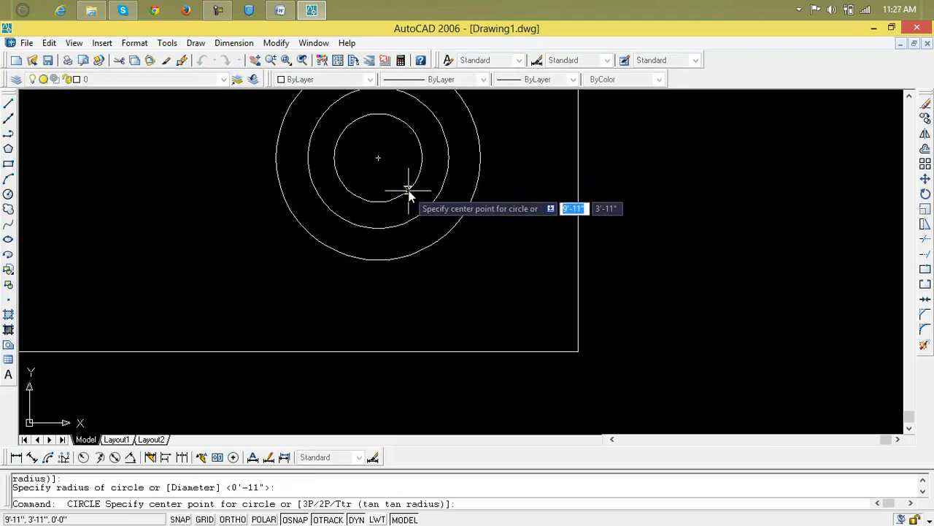
{"action": "left_click", "coordinate": [378, 158]}
{"action": "left_click", "coordinate": [400, 164]}
Step: Stretch the rectangle's right side diagonally up and to the left, leaving the circles out of the selection
{"action": "scroll", "coordinate": [454, 195], "scroll_direction": "down", "scroll_amount": 5}
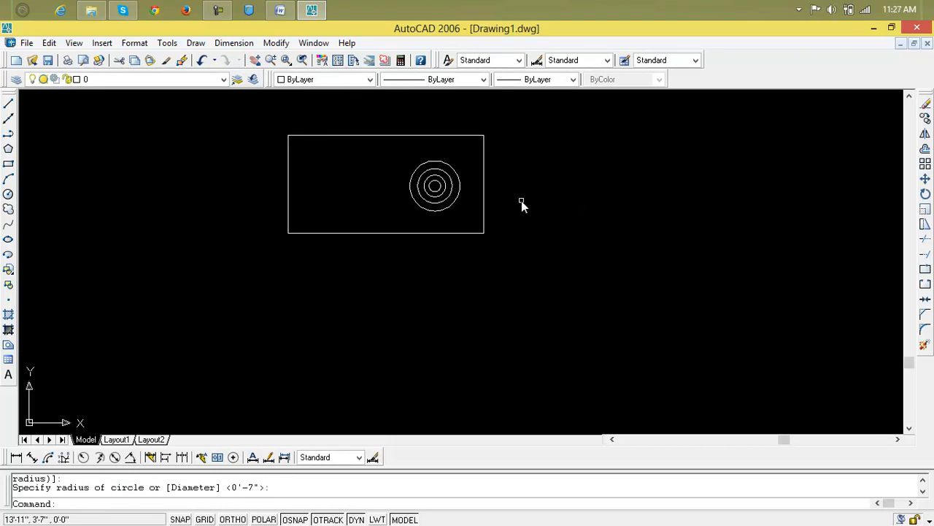
{"action": "middle_click_drag", "start_coordinate": [518, 198], "coordinate": [530, 244]}
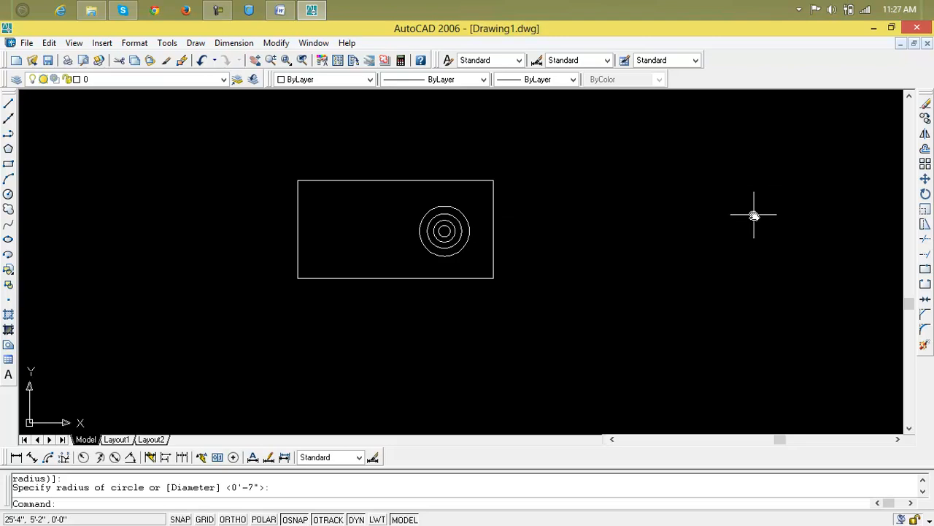
{"action": "type", "text": "s"}
{"action": "key", "text": "Return"}
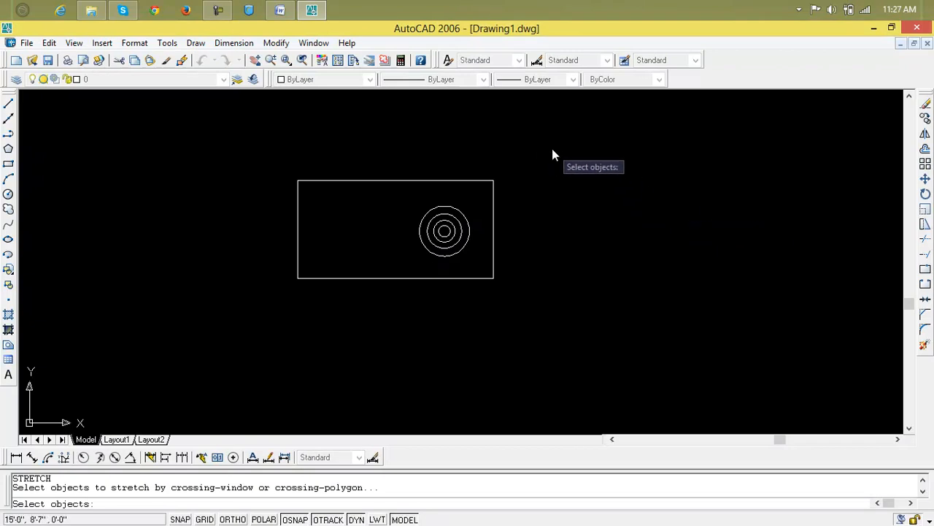
{"action": "left_click", "coordinate": [532, 158]}
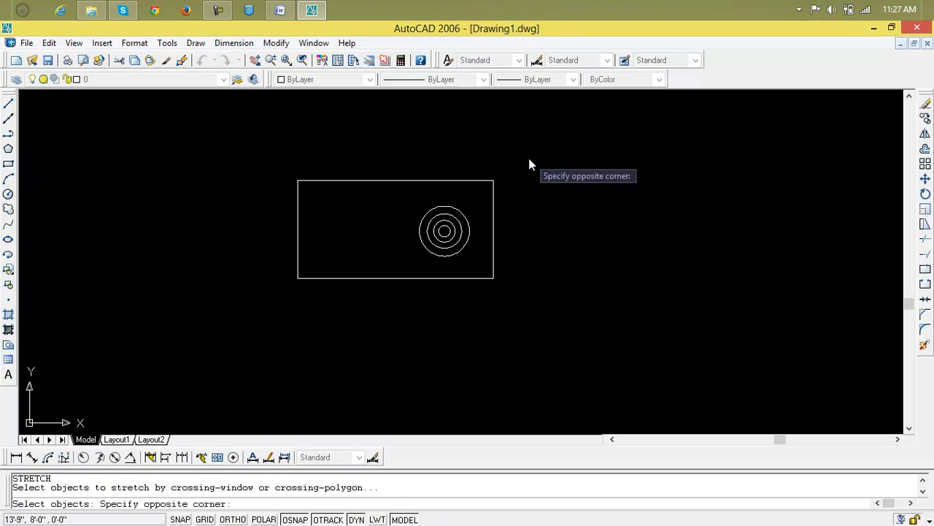
{"action": "left_click", "coordinate": [488, 303]}
{"action": "key", "text": "Return"}
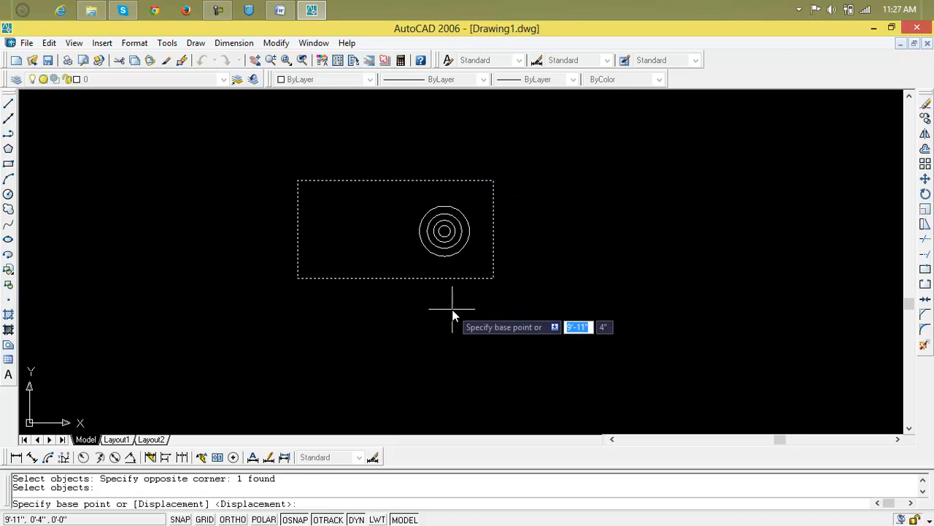
{"action": "left_click", "coordinate": [452, 312]}
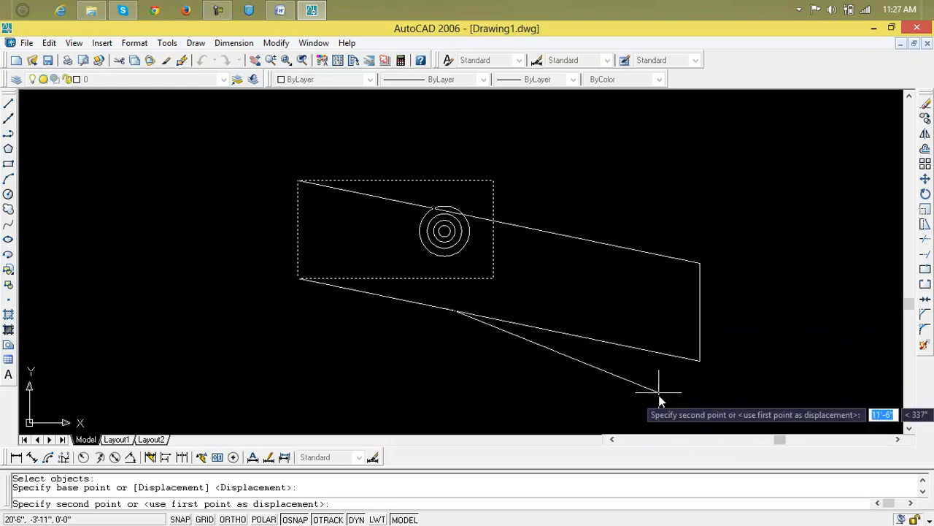
{"action": "left_click", "coordinate": [337, 245]}
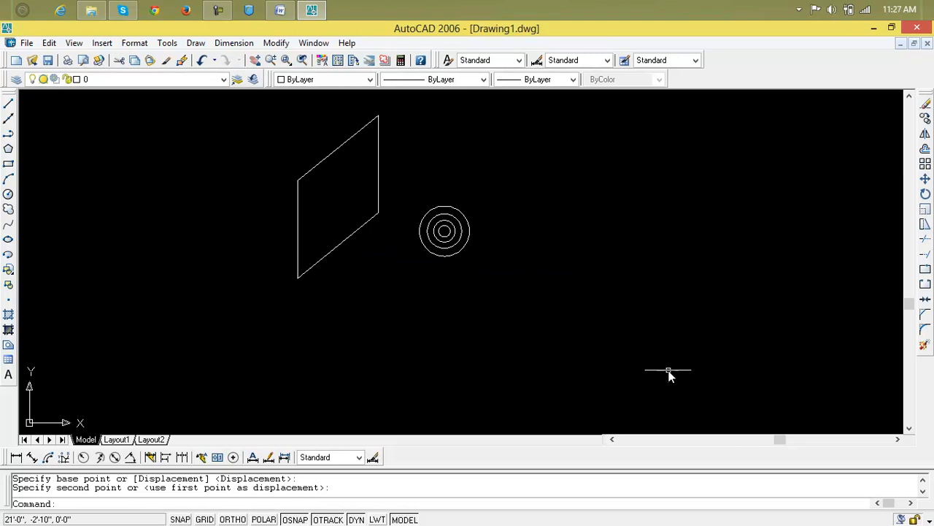
Step: Undo the rectangle's diagonal stretch
{"action": "key", "text": "ctrl+z"}
{"action": "key", "text": "Escape"}
{"action": "key", "text": "Escape"}
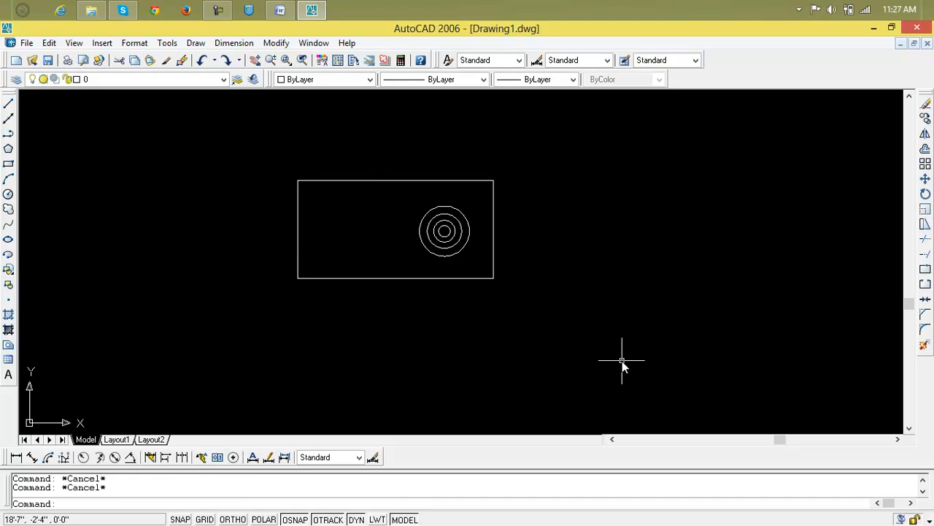
Step: Stretch the rectangle's right side about 11'-5" horizontally to the right with Ortho on, keeping the circles' centers outside the crossing window
{"action": "left_click", "coordinate": [924, 225]}
{"action": "left_click", "coordinate": [500, 152]}
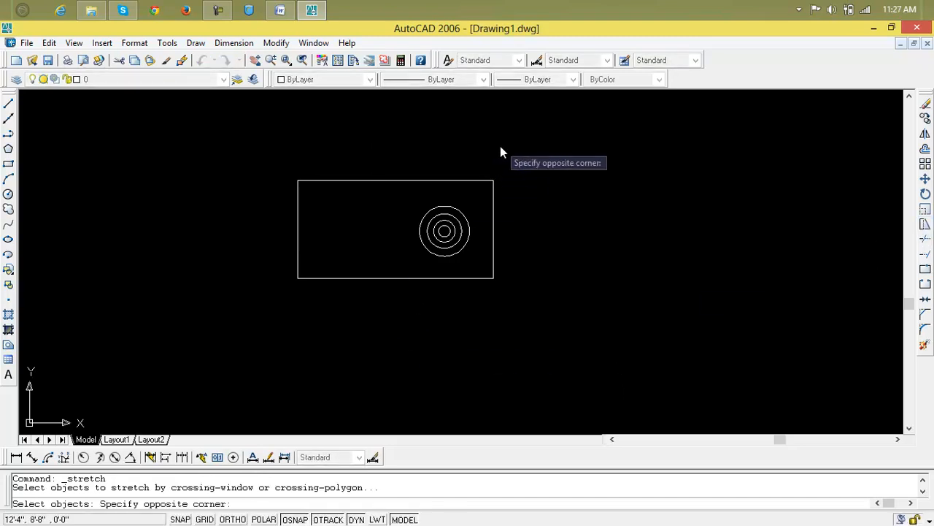
{"action": "left_click", "coordinate": [449, 336]}
{"action": "key", "text": "Return"}
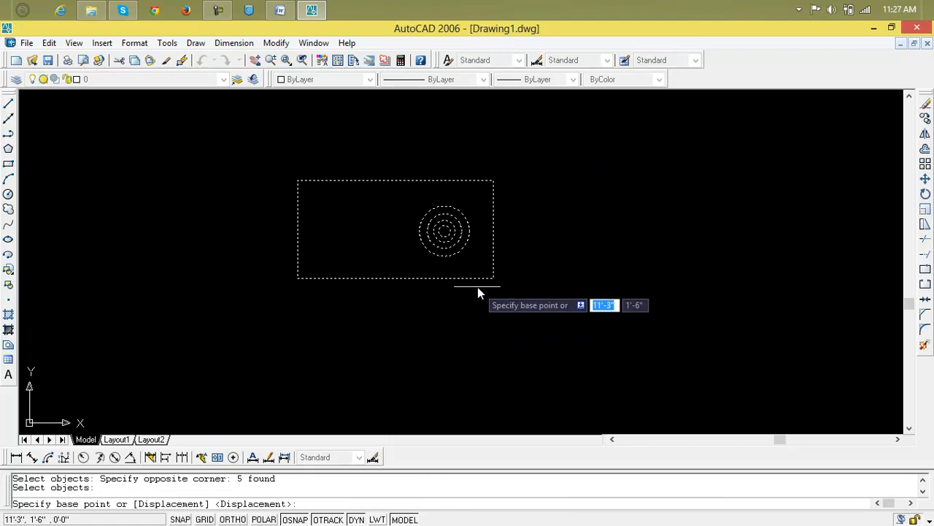
{"action": "left_click", "coordinate": [439, 317]}
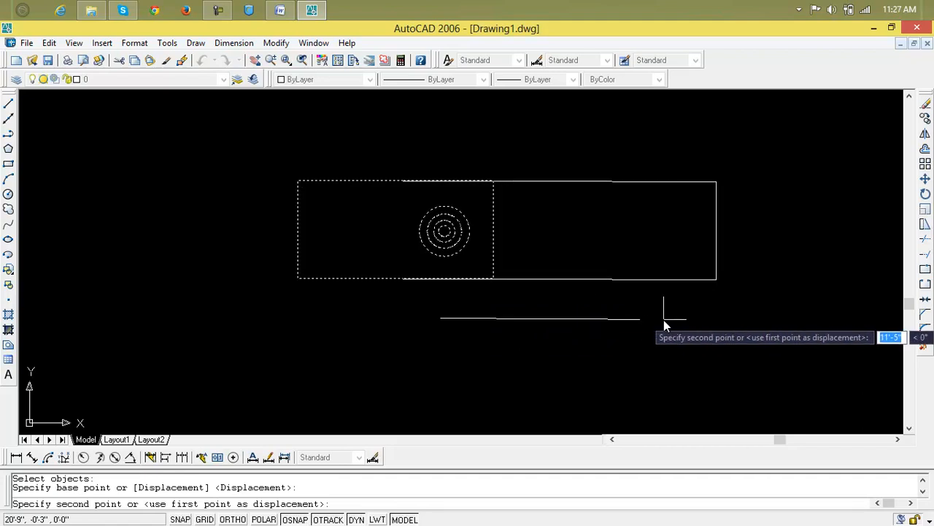
{"action": "key", "text": "F8"}
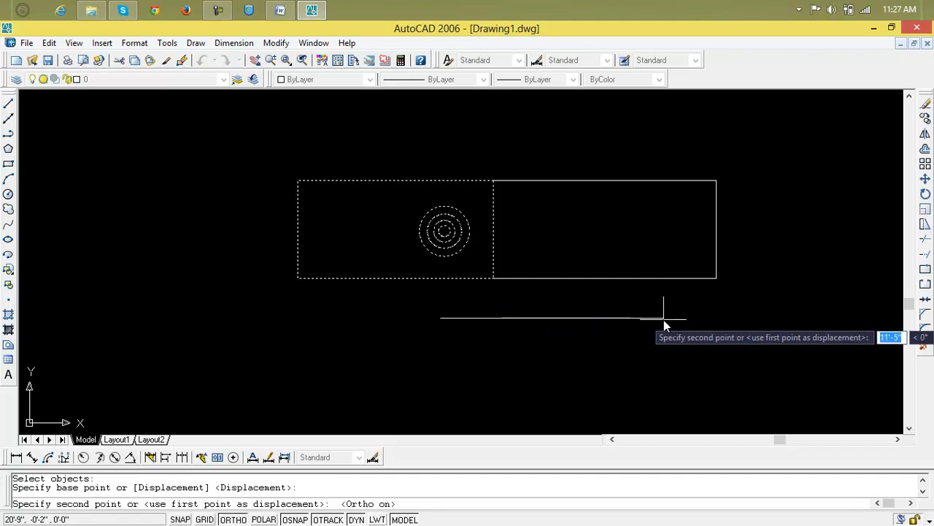
{"action": "left_click", "coordinate": [662, 319]}
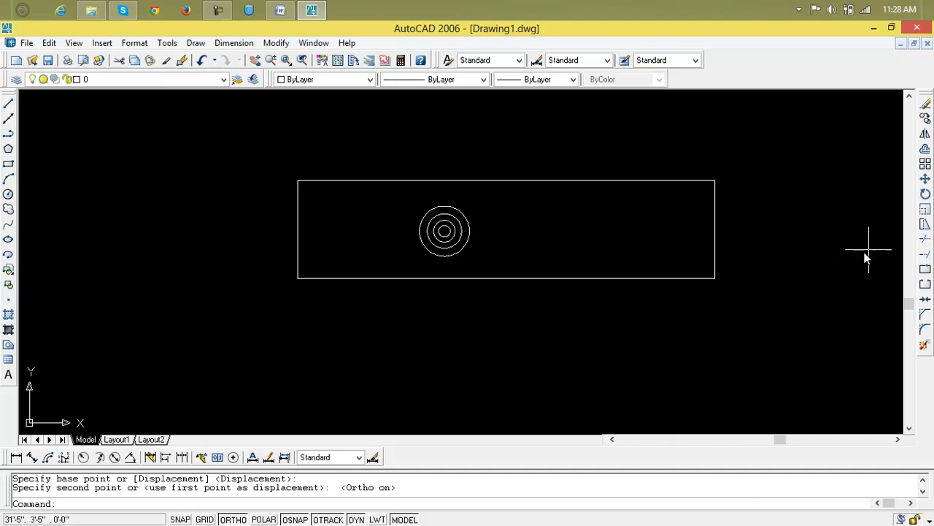
Step: Shift the four concentric circles horizontally to the right end of the lengthened rectangle with the Stretch command
{"action": "left_click", "coordinate": [924, 227]}
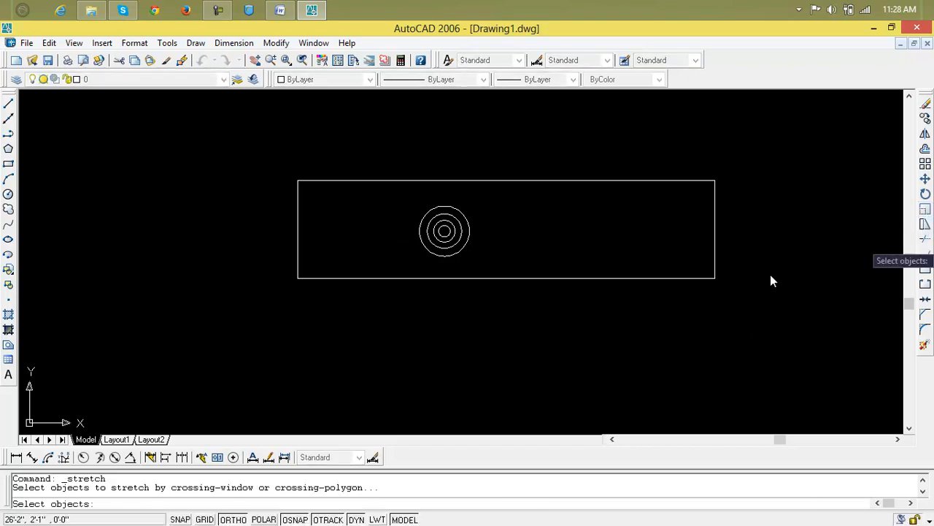
{"action": "left_click", "coordinate": [497, 198]}
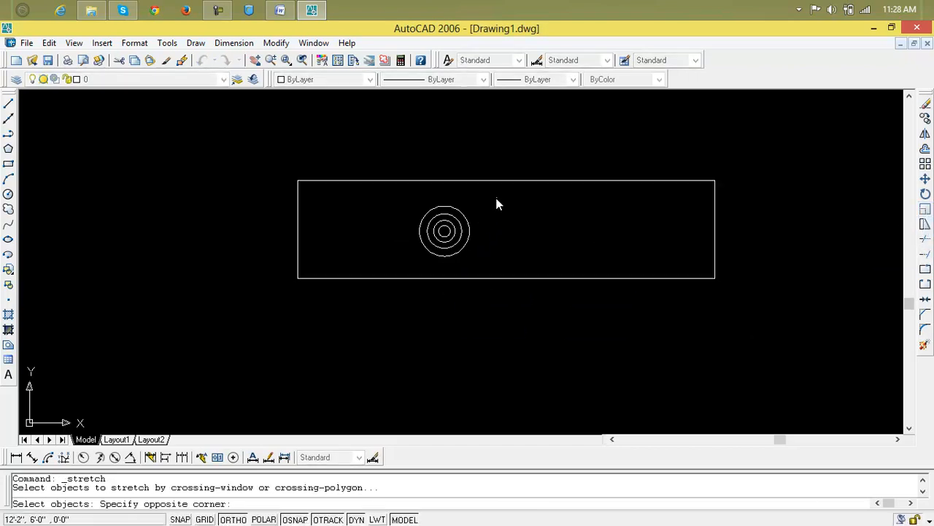
{"action": "left_click", "coordinate": [399, 257]}
{"action": "key", "text": "Return"}
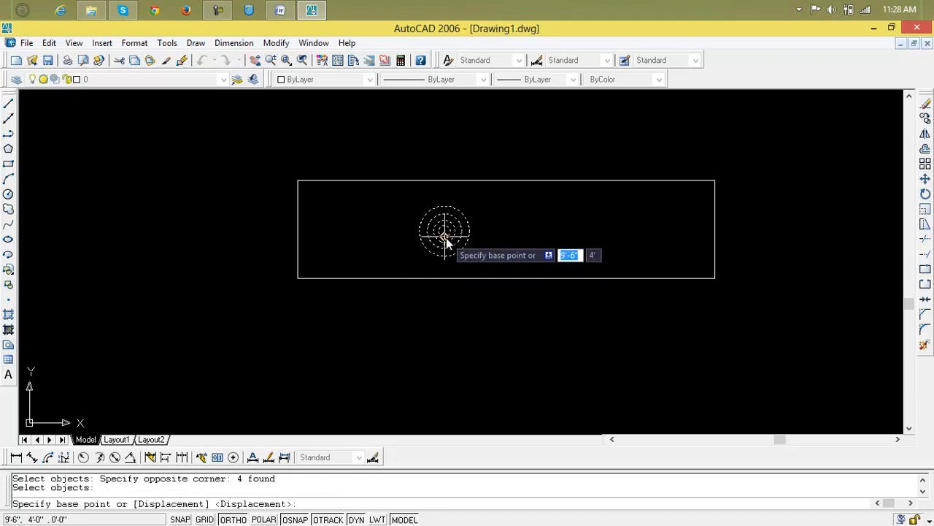
{"action": "left_click", "coordinate": [443, 334]}
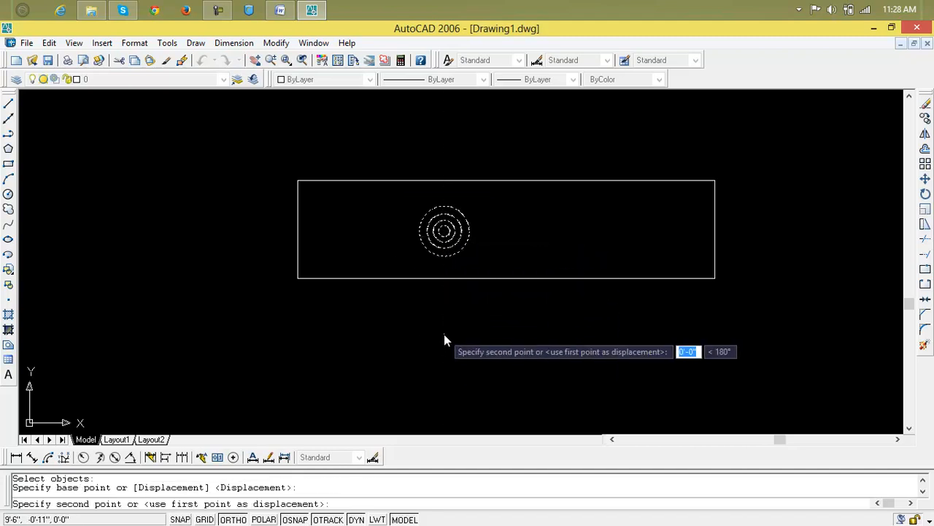
{"action": "left_click", "coordinate": [660, 333]}
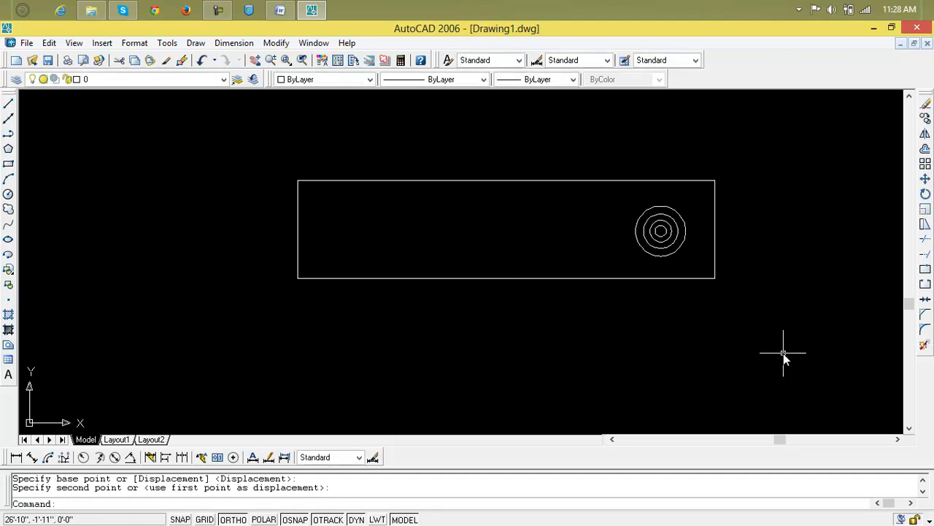
Step: Erase the rectangle and all four concentric circles
{"action": "left_click", "coordinate": [748, 142]}
{"action": "left_click", "coordinate": [239, 332]}
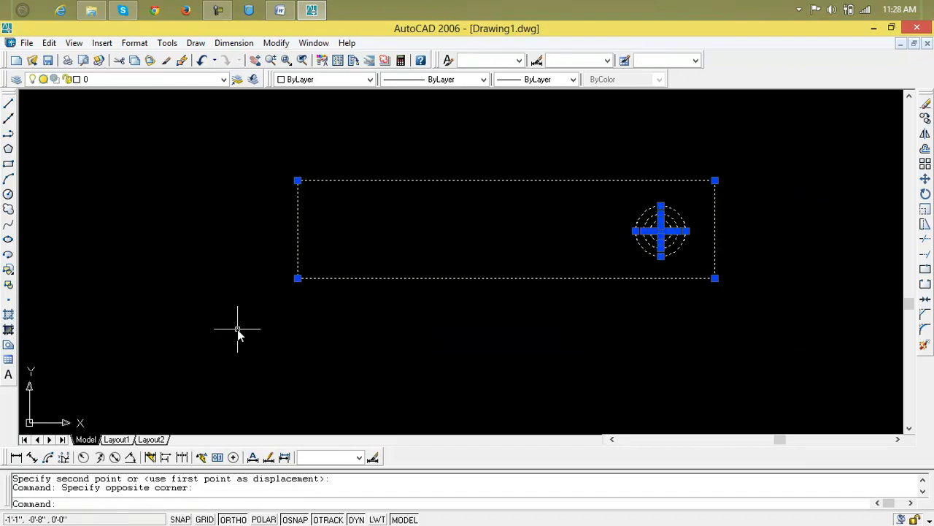
{"action": "key", "text": "Delete"}
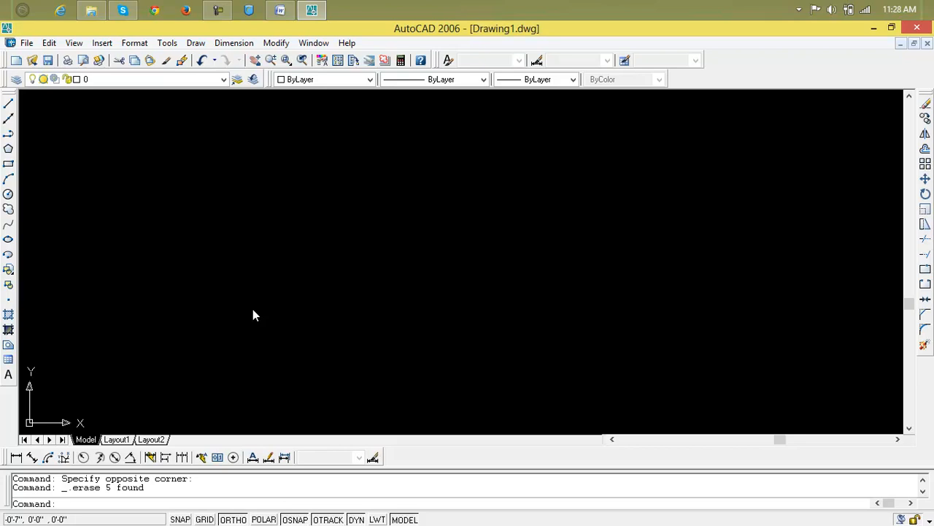
{"action": "left_click", "coordinate": [8, 164]}
{"action": "left_click", "coordinate": [184, 213]}
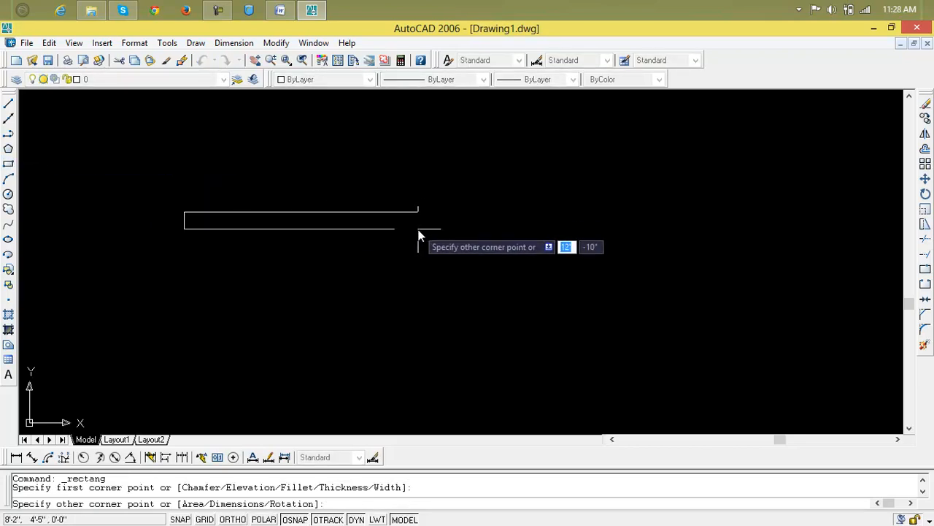
{"action": "key", "text": "Escape"}
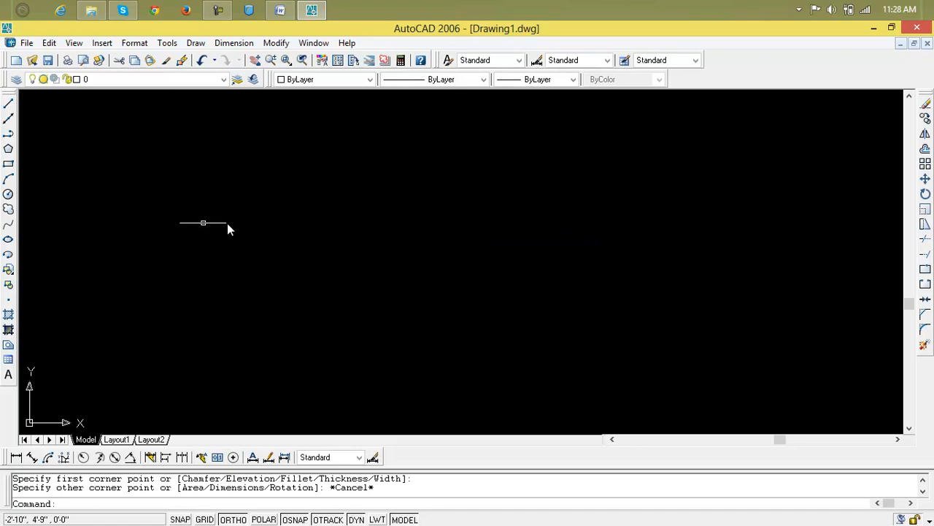
Step: Draw a single horizontal line in the left half of the empty drawing area
{"action": "left_click", "coordinate": [8, 102]}
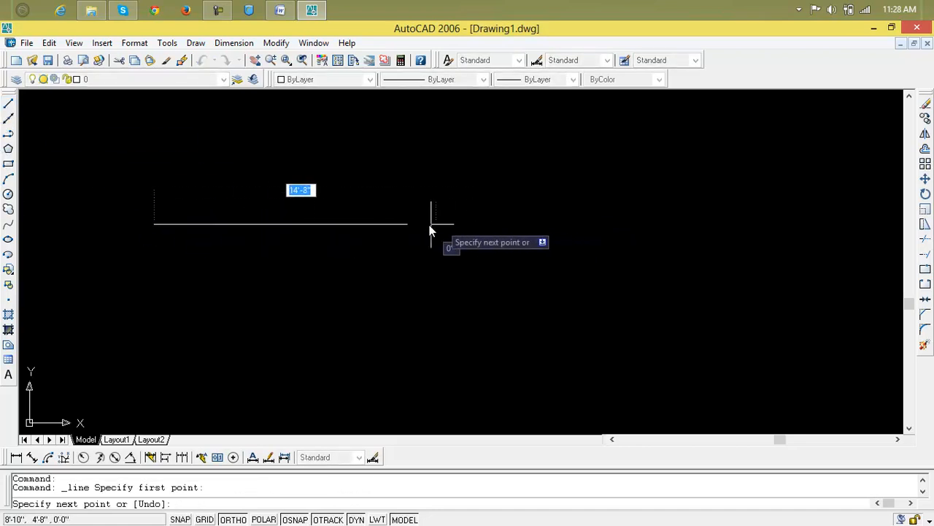
{"action": "left_click", "coordinate": [350, 228]}
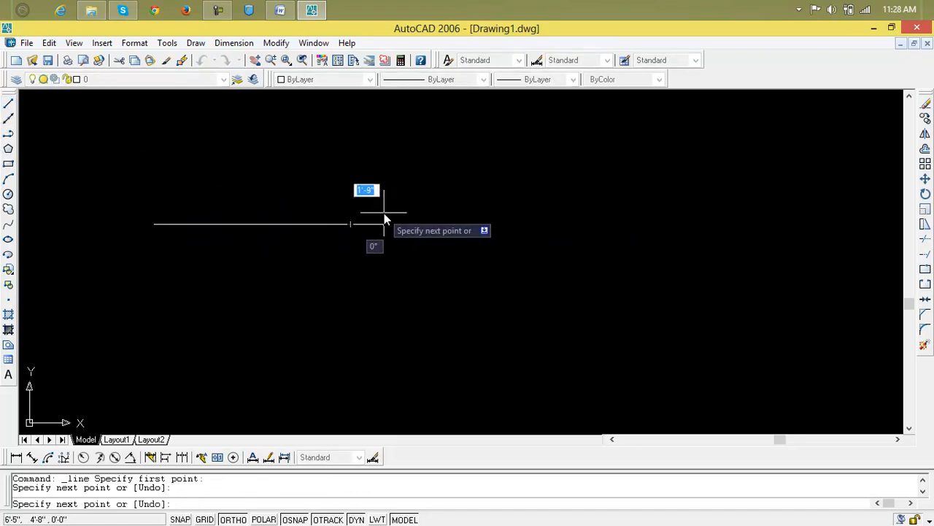
{"action": "type", "text": "a"}
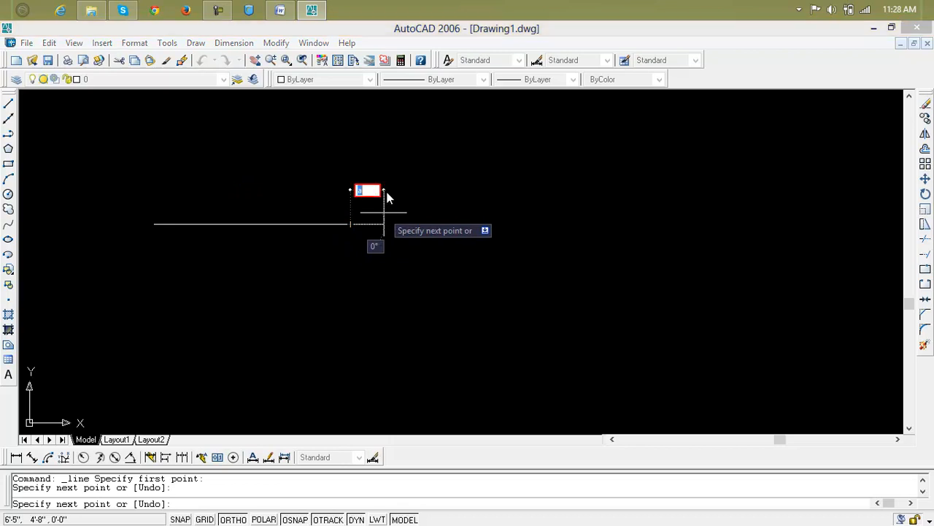
{"action": "key", "text": "BackSpace"}
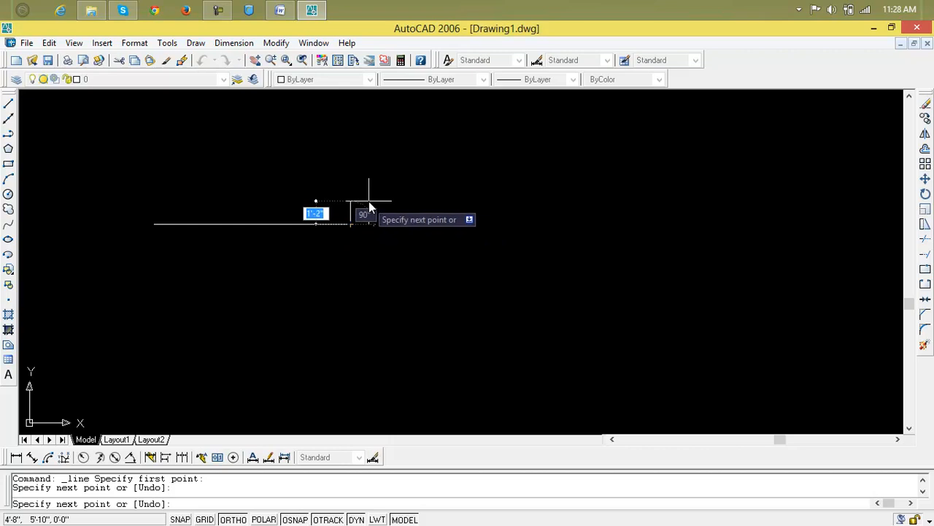
{"action": "key", "text": "Escape"}
{"action": "key", "text": "Escape"}
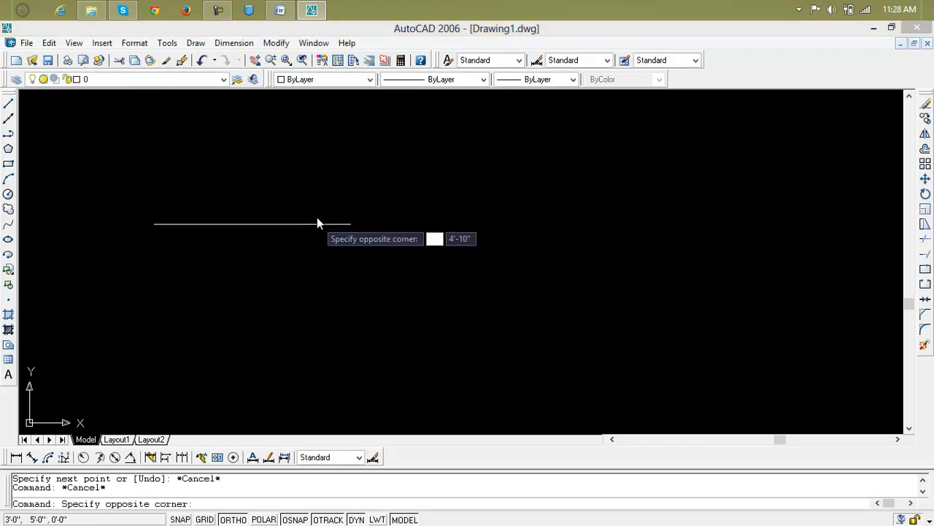
Step: Erase the horizontal line
{"action": "left_click", "coordinate": [317, 221]}
{"action": "left_click", "coordinate": [316, 224]}
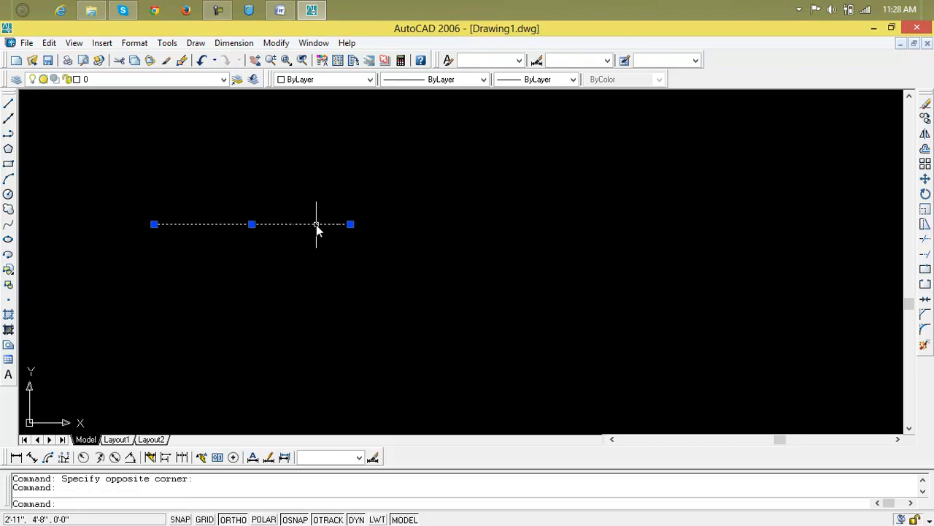
{"action": "key", "text": "Delete"}
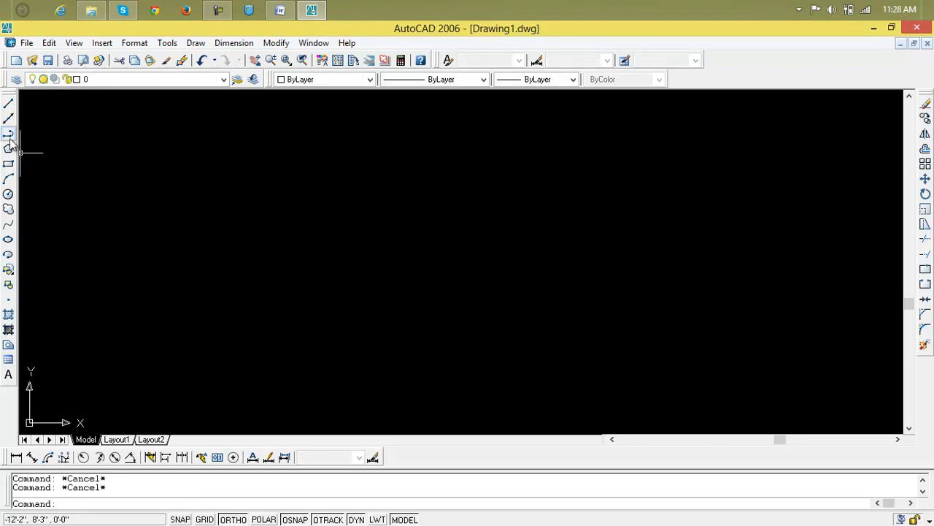
Step: Begin a polyline with a long horizontal segment in the left half of the drawing area
{"action": "left_click", "coordinate": [9, 136]}
{"action": "left_click", "coordinate": [122, 219]}
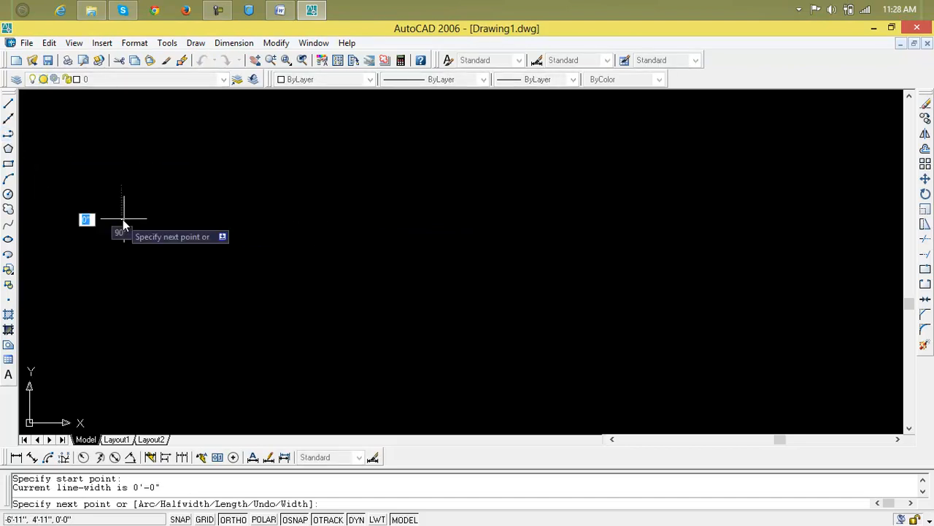
{"action": "left_click", "coordinate": [350, 219]}
Step: Continue the polyline with a quarter arc curving down about 5'-2", a downward semicircle about 7'-6" wide and an upward semicircle about 6'-10" wide
{"action": "type", "text": "a"}
{"action": "key", "text": "Return"}
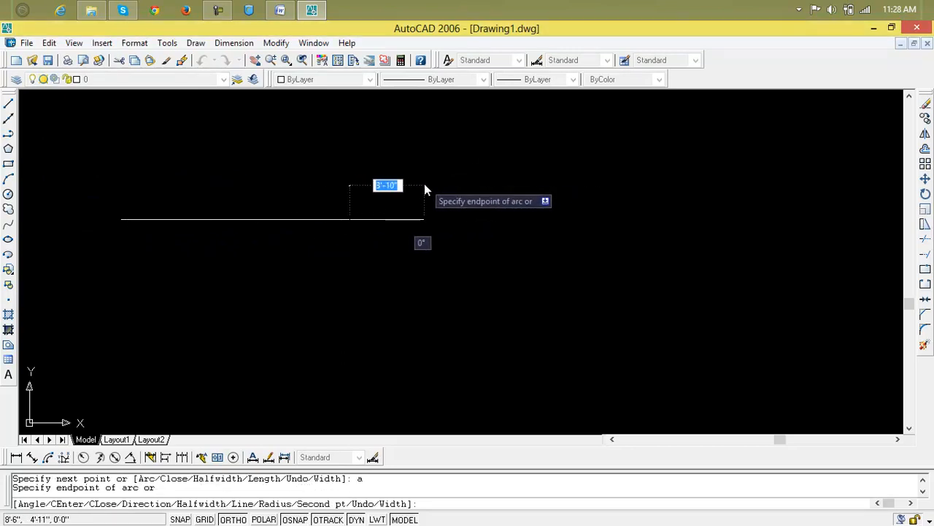
{"action": "key", "text": "F8"}
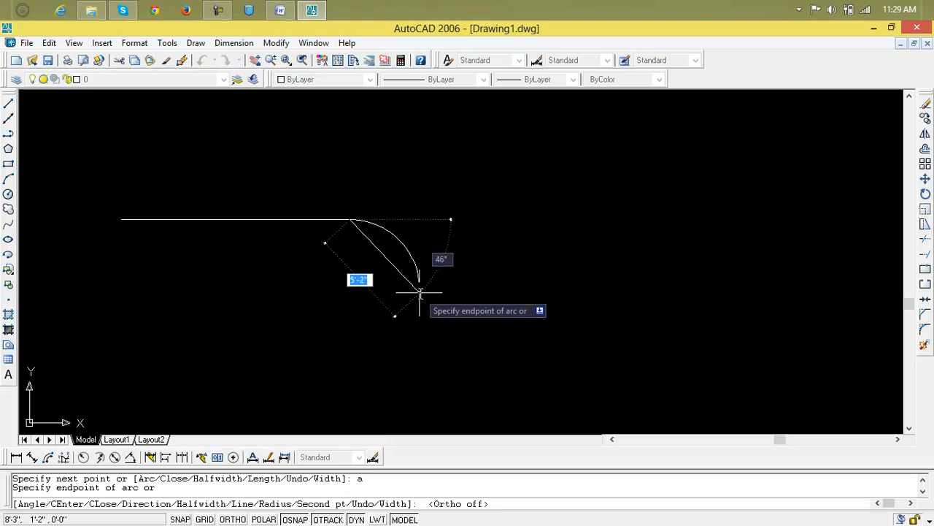
{"action": "left_click", "coordinate": [420, 292]}
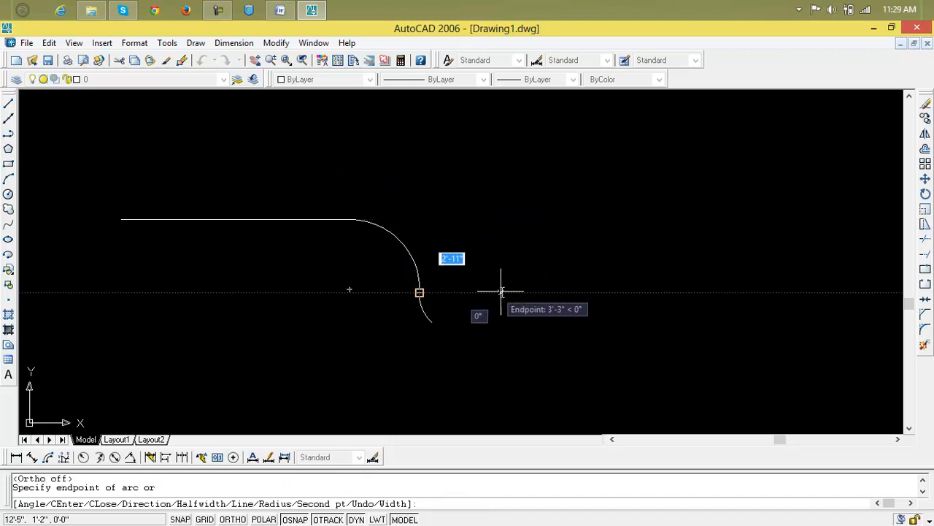
{"action": "left_click", "coordinate": [566, 292]}
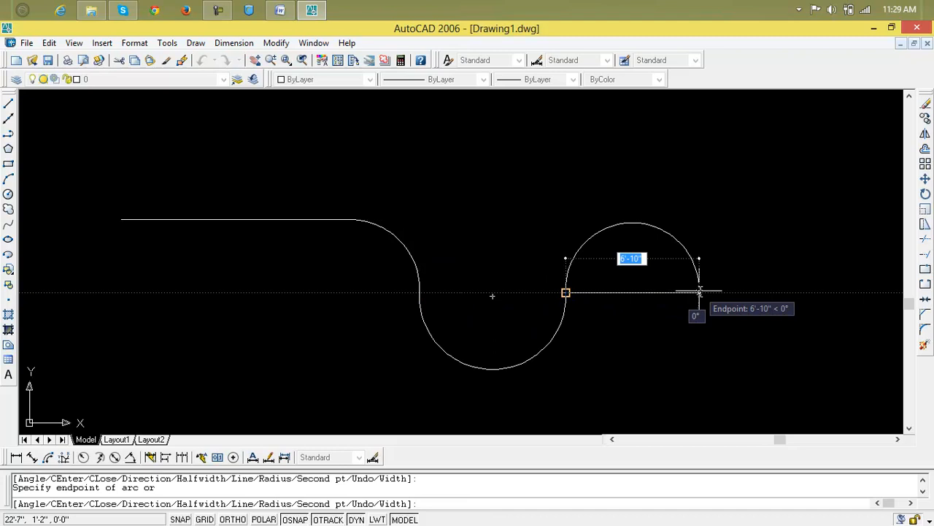
{"action": "left_click", "coordinate": [699, 291]}
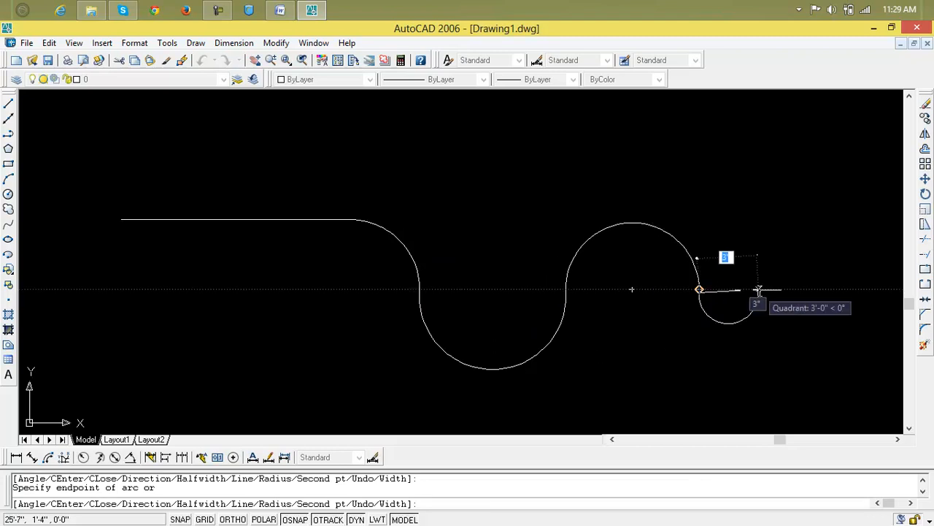
Step: Switch the polyline back to straight segments and add a long horizontal segment extending right from the last arc, with ortho on
{"action": "type", "text": "l"}
{"action": "key", "text": "Return"}
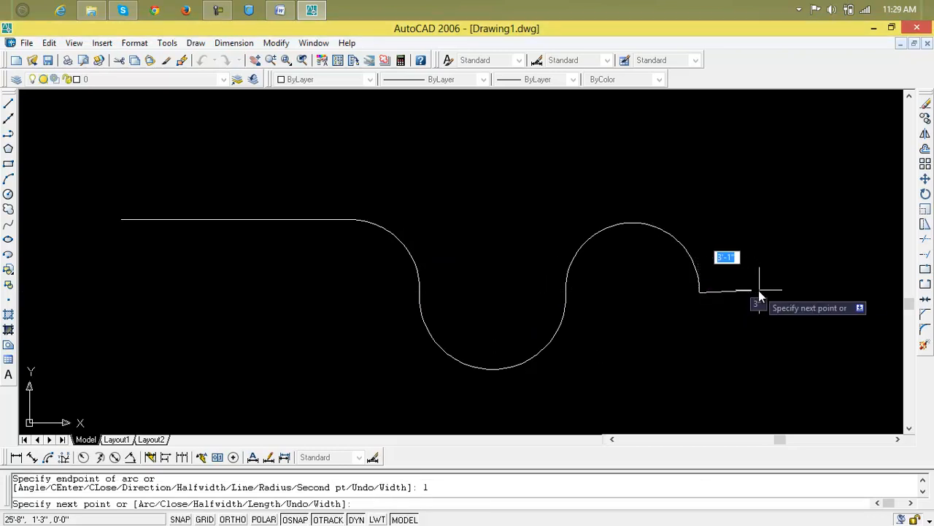
{"action": "scroll", "coordinate": [880, 292], "scroll_direction": "down", "scroll_amount": 1}
{"action": "middle_click_drag", "start_coordinate": [880, 295], "coordinate": [625, 288]}
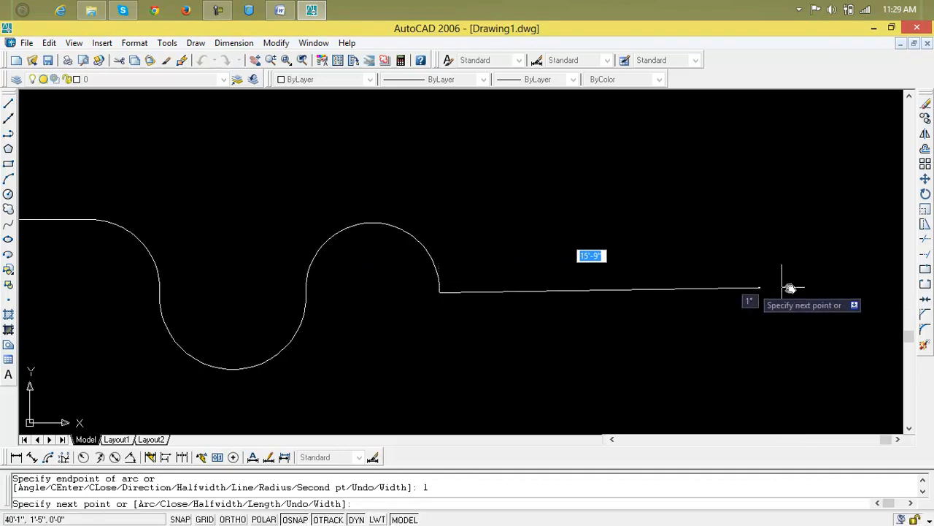
{"action": "key", "text": "F8"}
{"action": "left_click", "coordinate": [819, 292]}
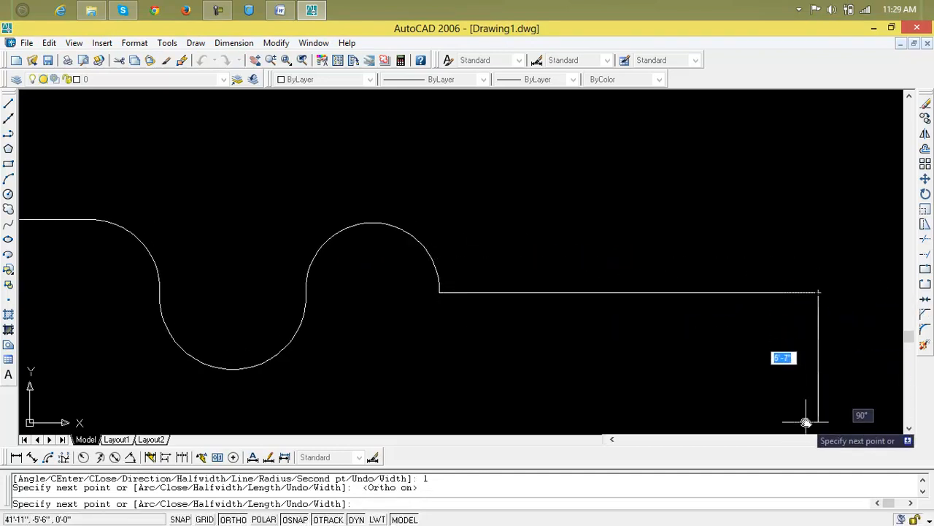
Step: Close the outline with a vertical right side, a horizontal bottom edge, a vertical left side and a short top segment back to the start point
{"action": "mouse_move", "coordinate": [795, 411]}
{"action": "middle_mouse_down"}
{"action": "mouse_move", "coordinate": [809, 307]}
{"action": "mouse_move", "coordinate": [854, 257]}
{"action": "middle_mouse_up"}
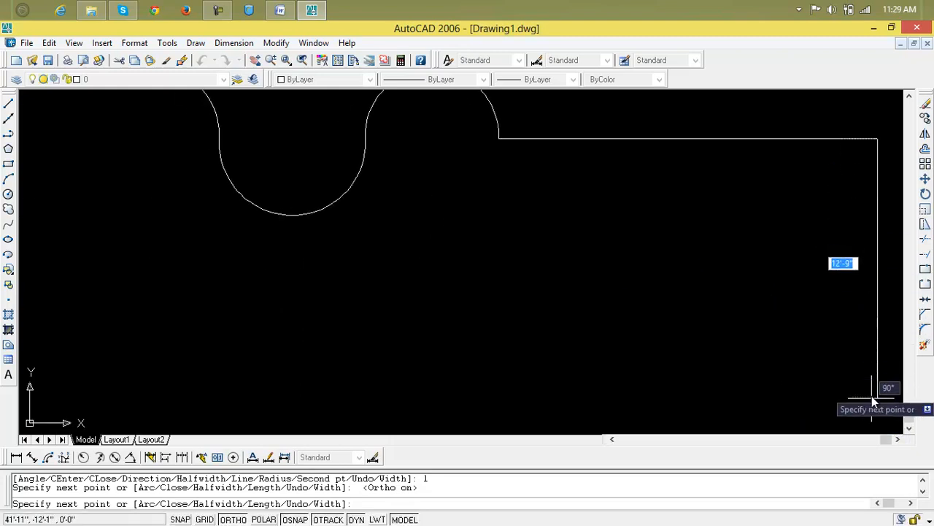
{"action": "left_click", "coordinate": [878, 418]}
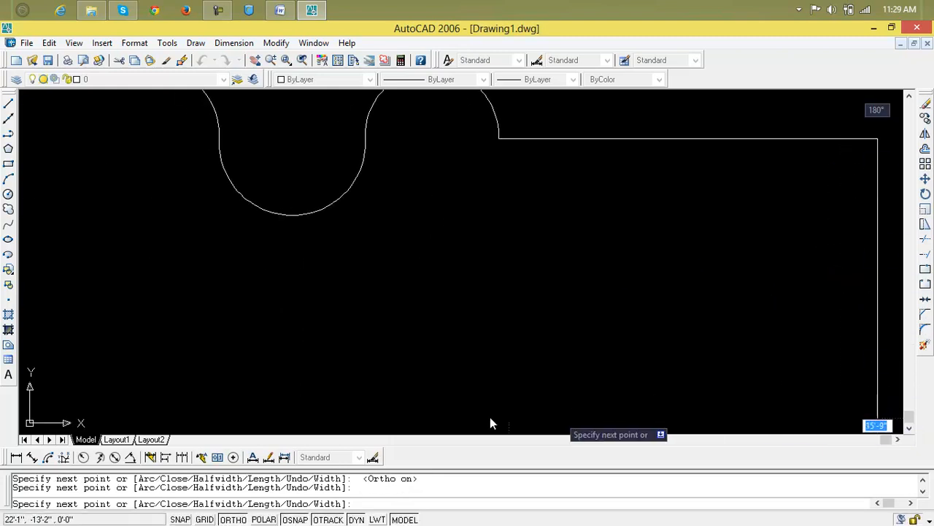
{"action": "scroll", "coordinate": [214, 379], "scroll_direction": "down", "scroll_amount": 2}
{"action": "mouse_move", "coordinate": [213, 380]}
{"action": "middle_mouse_down"}
{"action": "mouse_move", "coordinate": [207, 369]}
{"action": "mouse_move", "coordinate": [432, 369]}
{"action": "mouse_move", "coordinate": [775, 387]}
{"action": "mouse_move", "coordinate": [763, 434]}
{"action": "mouse_move", "coordinate": [730, 402]}
{"action": "middle_mouse_up"}
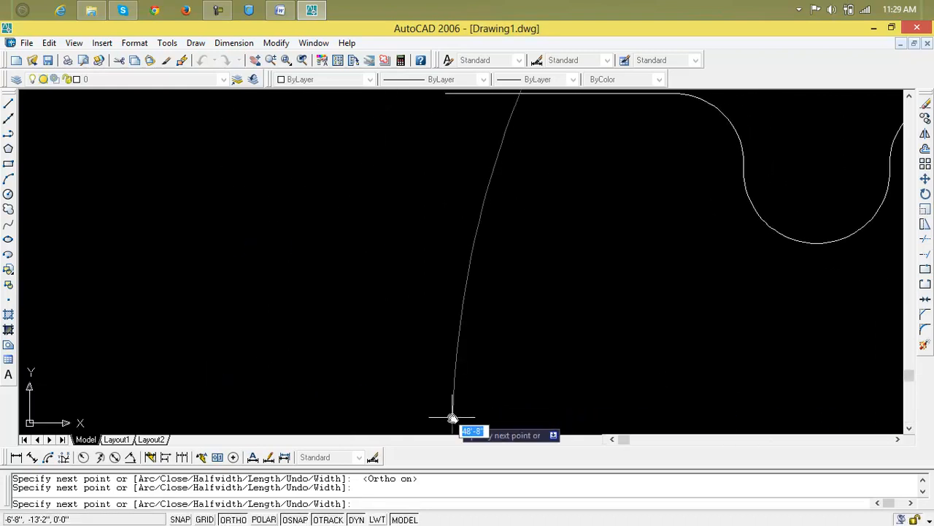
{"action": "left_click", "coordinate": [388, 431]}
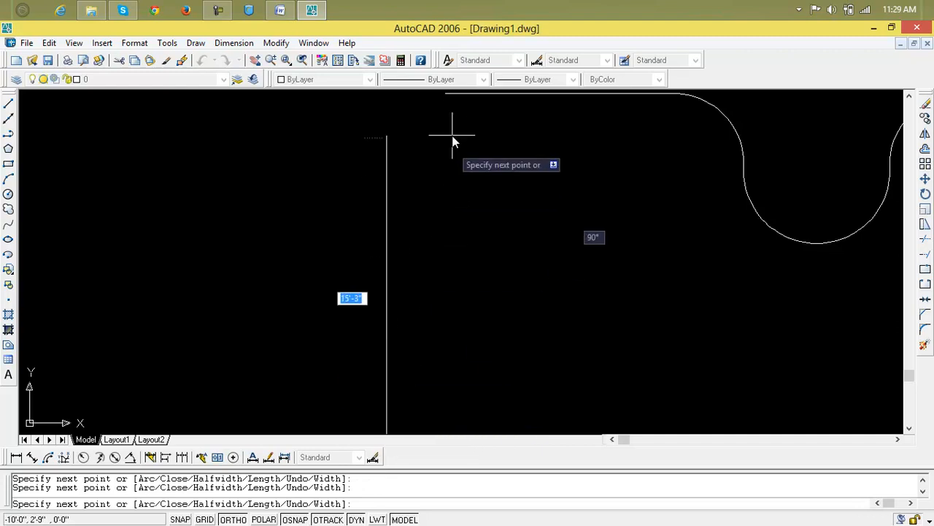
{"action": "left_click", "coordinate": [398, 96]}
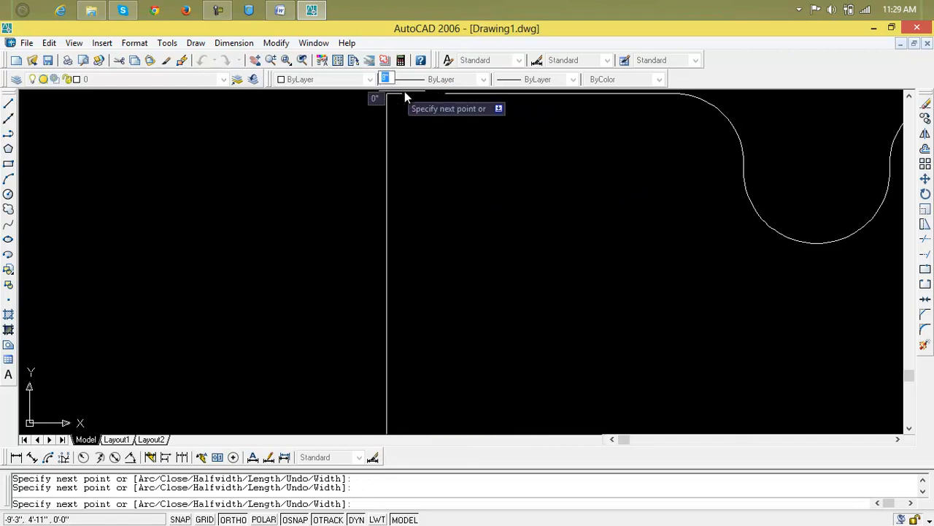
{"action": "left_click", "coordinate": [444, 95]}
{"action": "key", "text": "Return"}
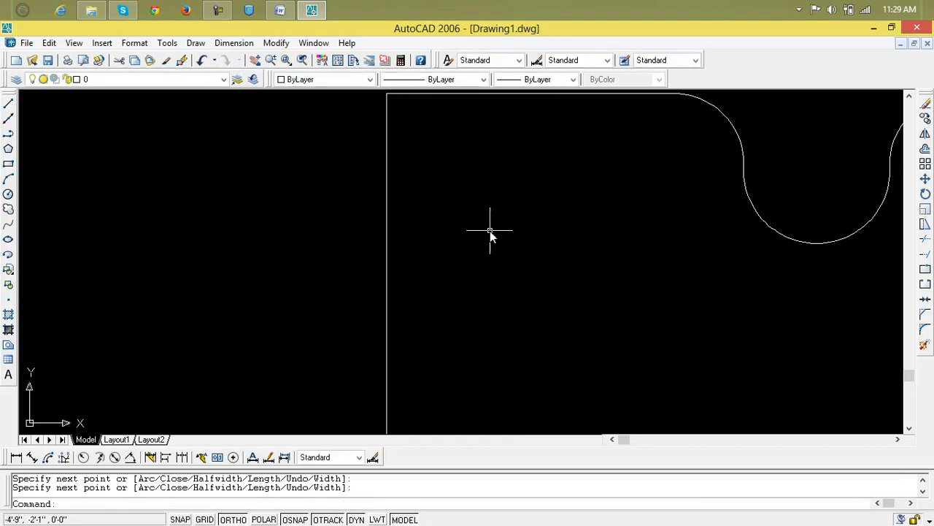
Step: Draw a circle of radius about 2'-3" on the centre of the outline's upward semicircle
{"action": "scroll", "coordinate": [500, 230], "scroll_direction": "down", "scroll_amount": 2}
{"action": "middle_click_drag", "start_coordinate": [521, 230], "coordinate": [487, 237]}
{"action": "type", "text": "z"}
{"action": "key", "text": "Return"}
{"action": "type", "text": "a"}
{"action": "key", "text": "Return"}
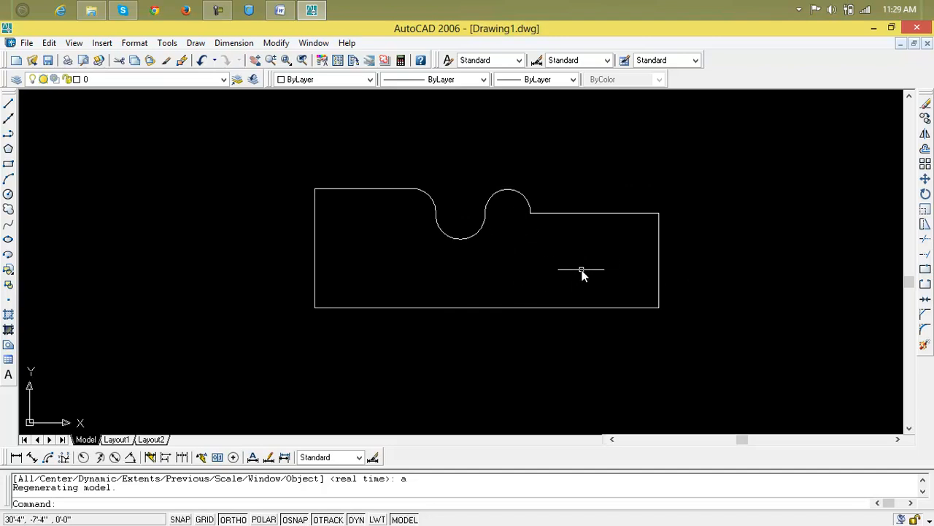
{"action": "left_click", "coordinate": [8, 150]}
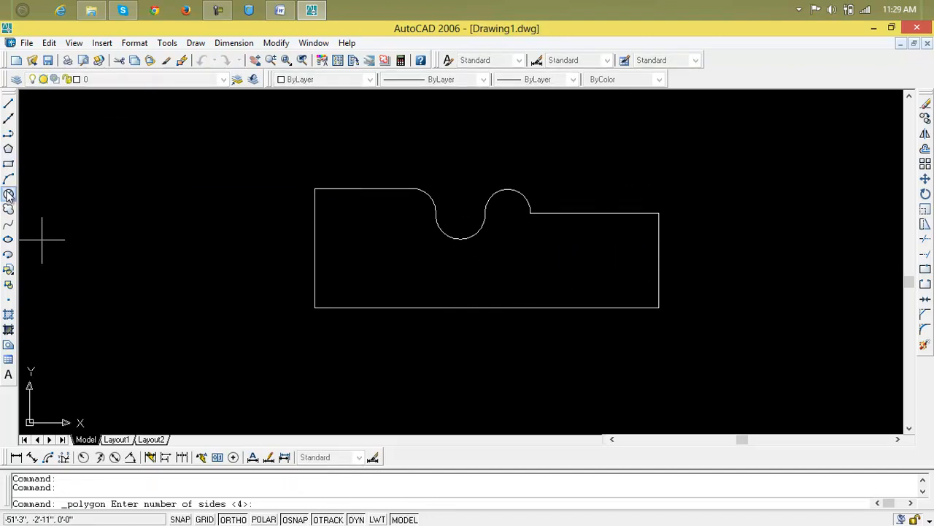
{"action": "left_click", "coordinate": [8, 193]}
{"action": "left_click", "coordinate": [505, 212]}
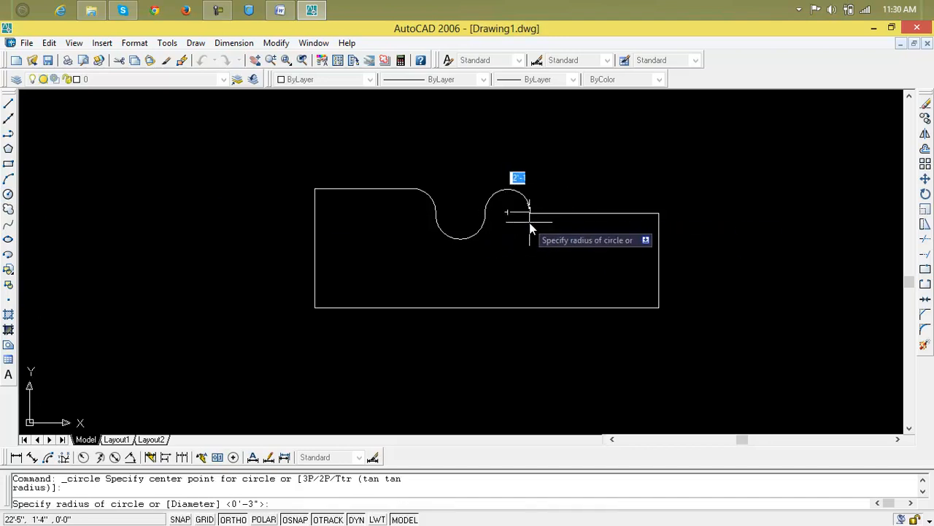
{"action": "key", "text": "Return"}
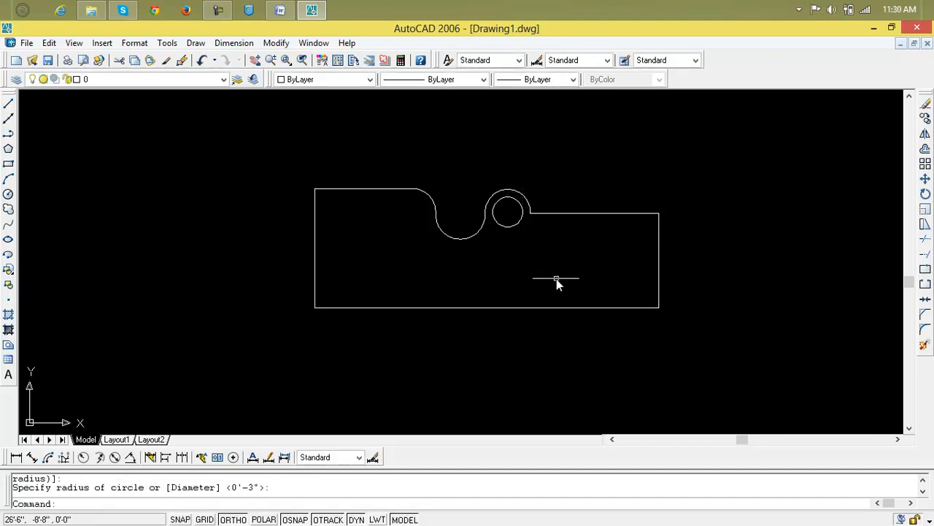
Step: Draw two circles of radius about 3'-9" on the centre of the downward semicircle, both matching that arc's size
{"action": "type", "text": "c"}
{"action": "key", "text": "Return"}
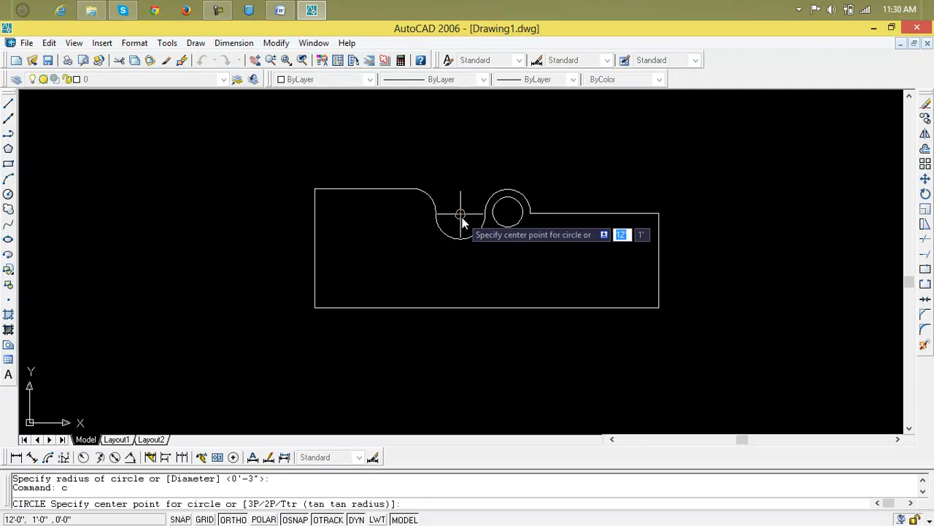
{"action": "left_click", "coordinate": [460, 214]}
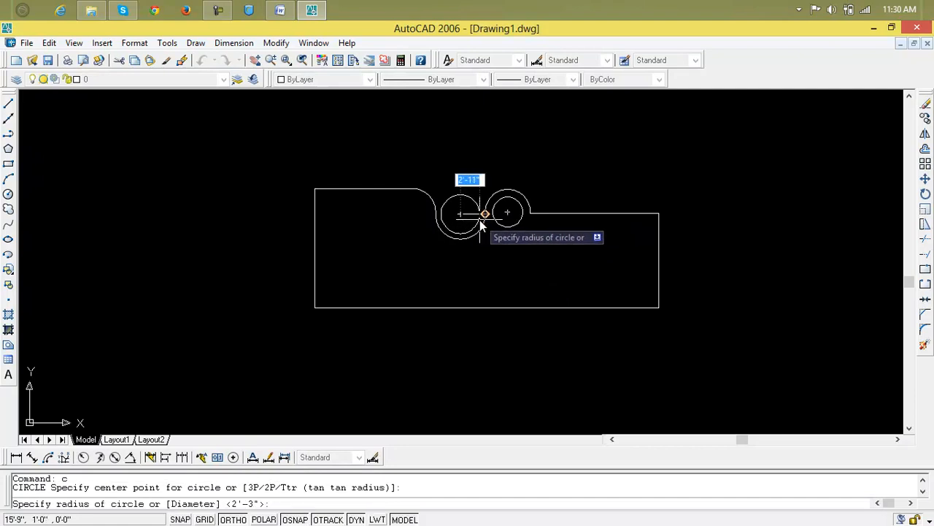
{"action": "left_click", "coordinate": [479, 219]}
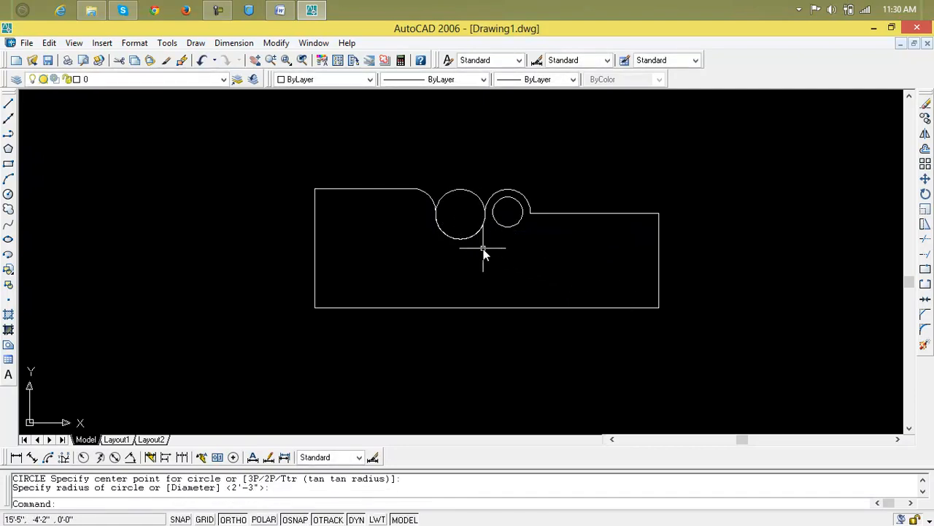
{"action": "type", "text": "c"}
{"action": "key", "text": "Return"}
{"action": "left_click", "coordinate": [460, 213]}
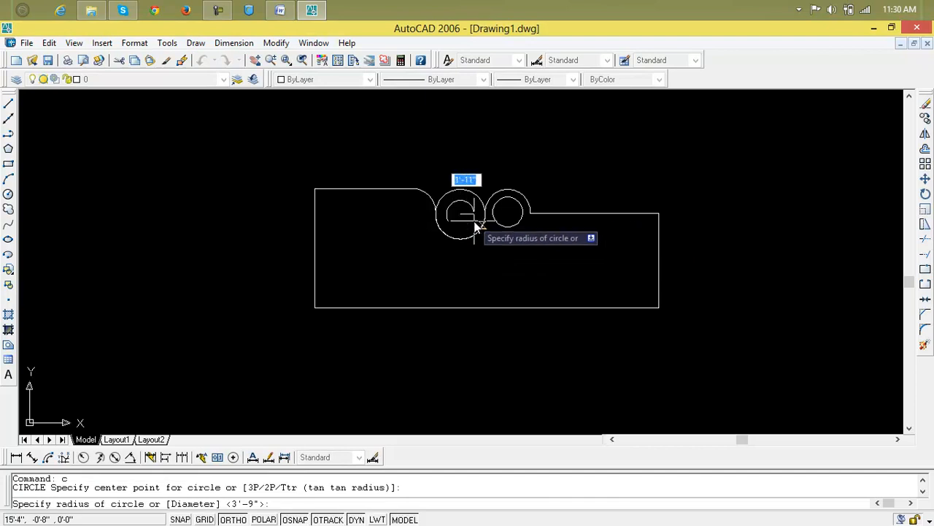
{"action": "left_click", "coordinate": [476, 222]}
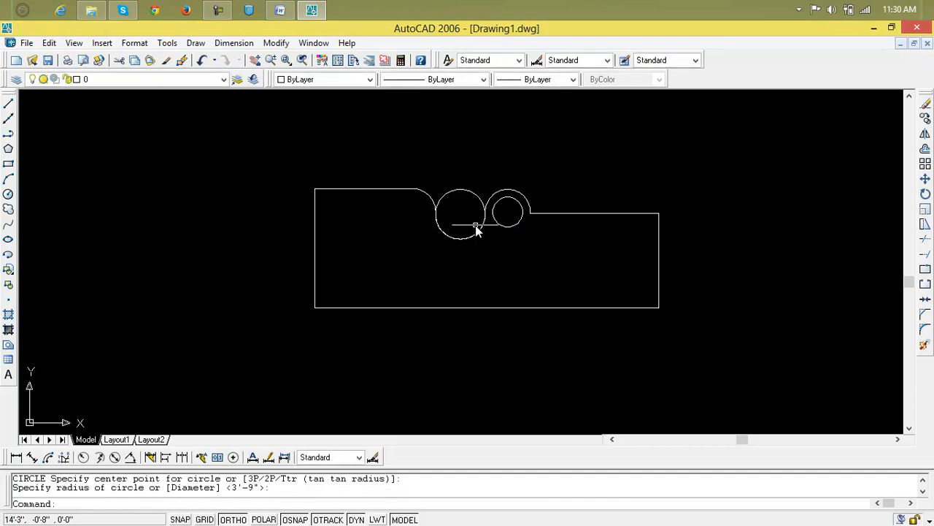
Step: Draw a smaller concentric circle of radius about 1'-9" inside the circles at the downward semicircle
{"action": "type", "text": "c"}
{"action": "key", "text": "Return"}
{"action": "left_click", "coordinate": [463, 213]}
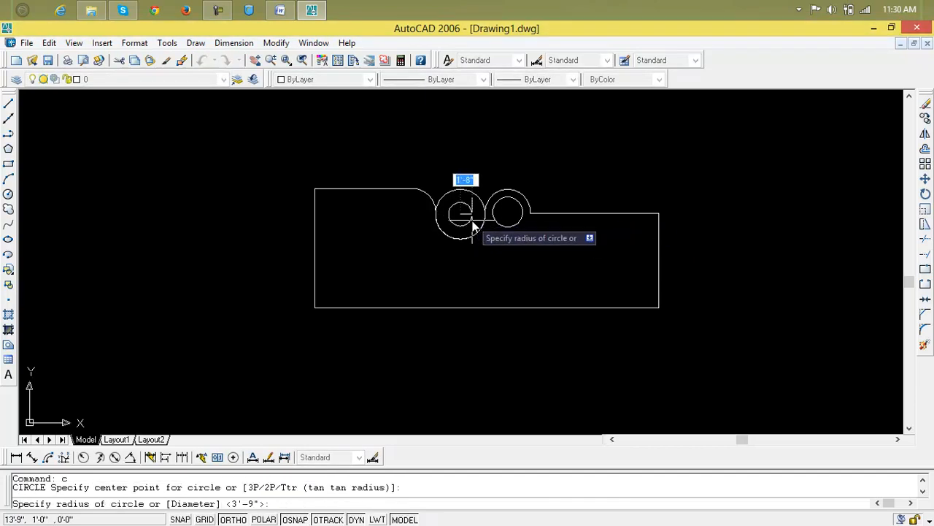
{"action": "left_click", "coordinate": [473, 228]}
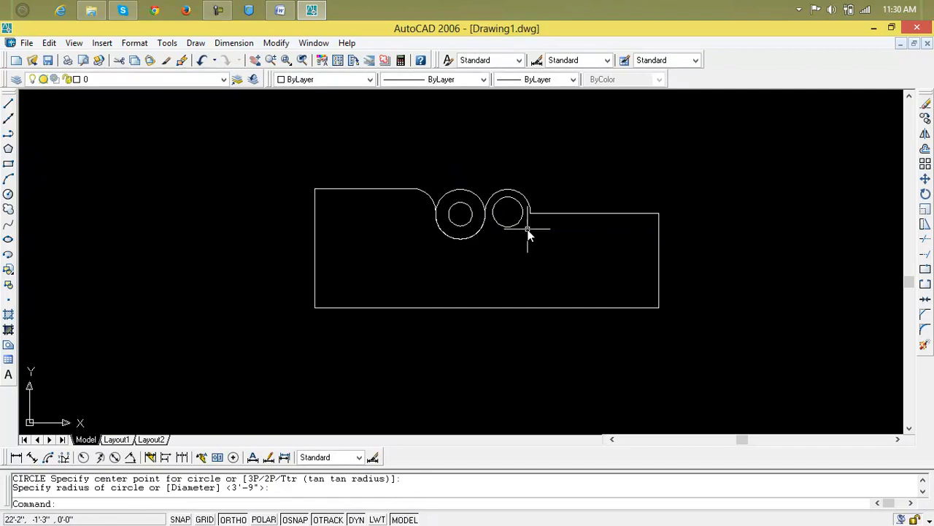
Step: At the upward semicircle's centre, draw another 2'-3" radius circle over the existing one and a smaller concentric circle of radius about 1'-3"
{"action": "type", "text": "c"}
{"action": "key", "text": "Return"}
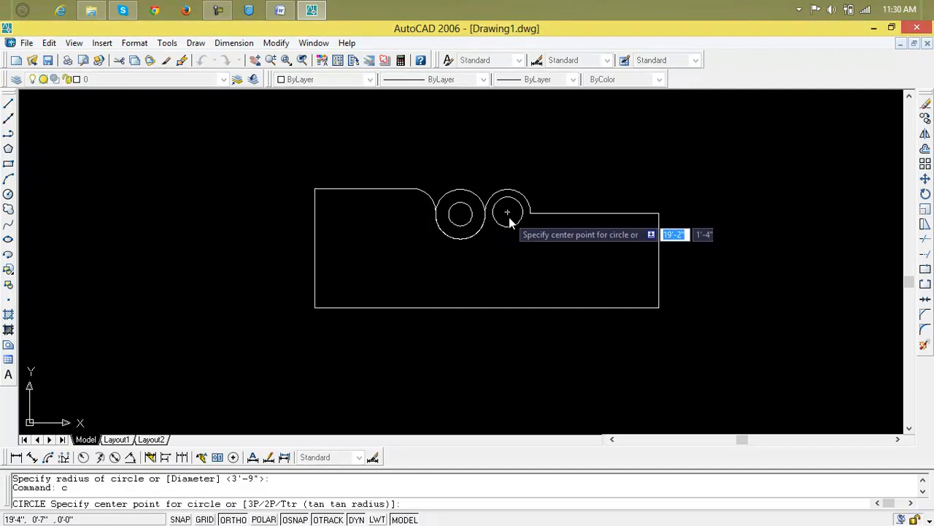
{"action": "left_click", "coordinate": [509, 216]}
{"action": "left_click", "coordinate": [516, 217]}
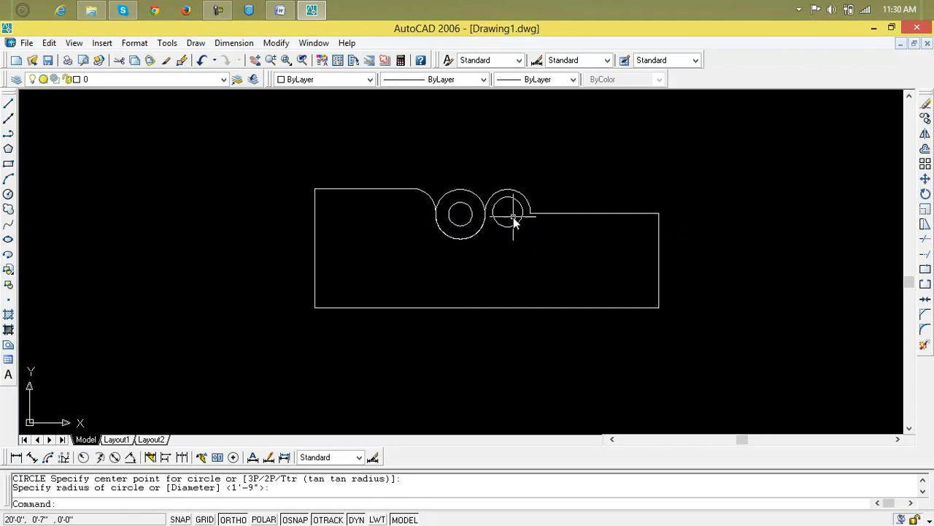
{"action": "type", "text": "c"}
{"action": "key", "text": "Return"}
{"action": "scroll", "coordinate": [511, 216], "scroll_direction": "up", "scroll_amount": 5}
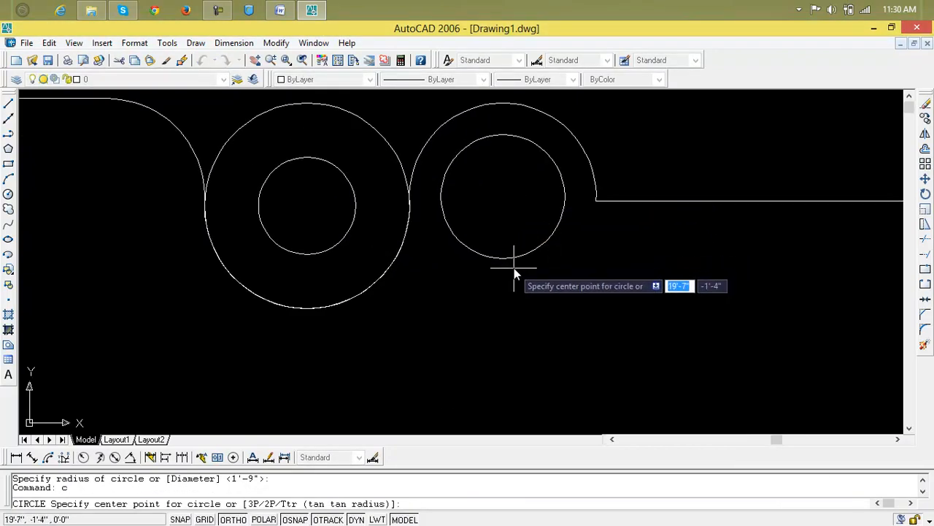
{"action": "left_click", "coordinate": [501, 200]}
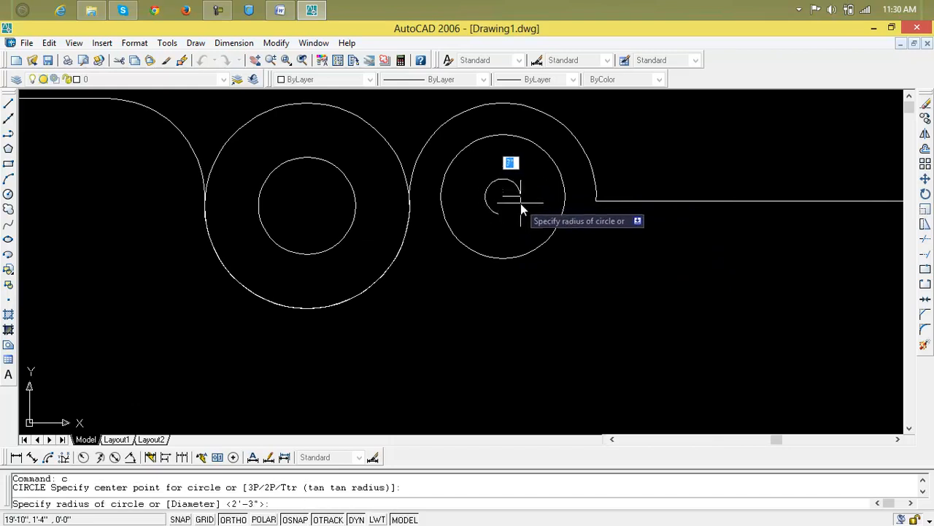
{"action": "left_click", "coordinate": [536, 211]}
Step: Draw a large circle of radius about 5'-9" inside the right part of the outline
{"action": "scroll", "coordinate": [605, 290], "scroll_direction": "down", "scroll_amount": 6}
{"action": "mouse_move", "coordinate": [628, 313]}
{"action": "middle_mouse_down"}
{"action": "mouse_move", "coordinate": [496, 309]}
{"action": "mouse_move", "coordinate": [469, 261]}
{"action": "middle_mouse_up"}
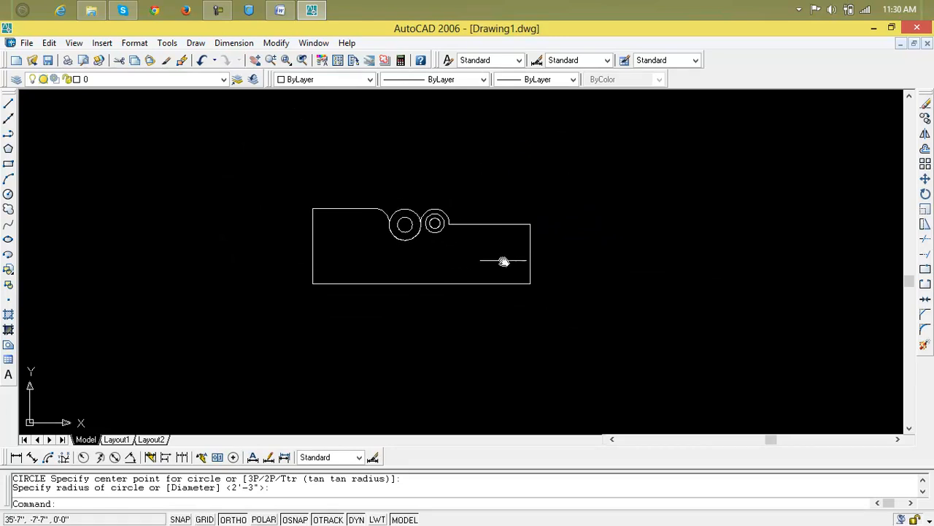
{"action": "type", "text": "c"}
{"action": "key", "text": "Return"}
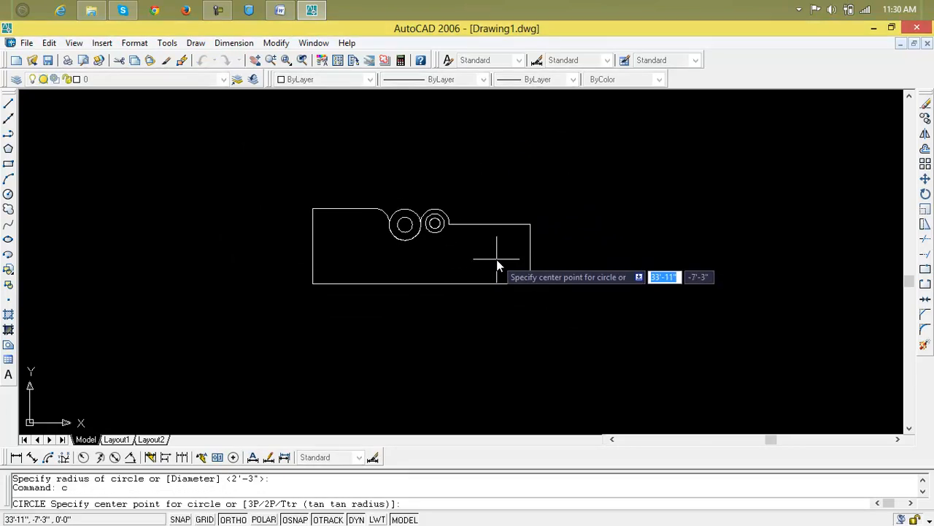
{"action": "left_click", "coordinate": [494, 254]}
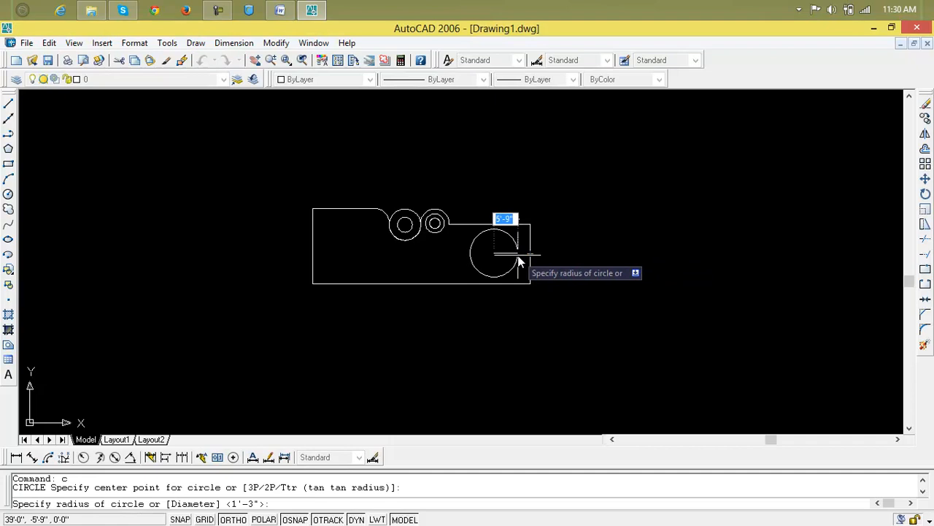
{"action": "left_click", "coordinate": [518, 257]}
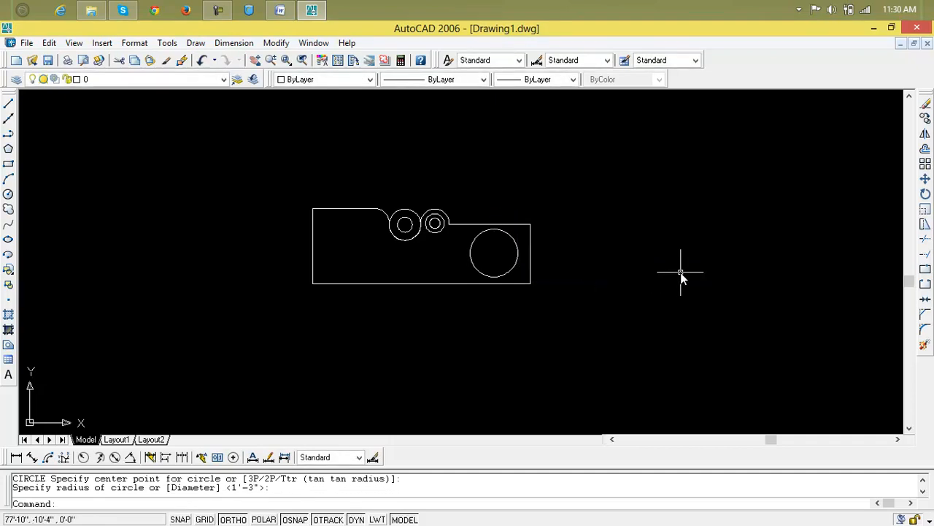
Step: Draw a second circle on the centre of the large circle, accepting the 5'-9" default radius
{"action": "type", "text": "c"}
{"action": "key", "text": "Return"}
{"action": "left_click", "coordinate": [494, 252]}
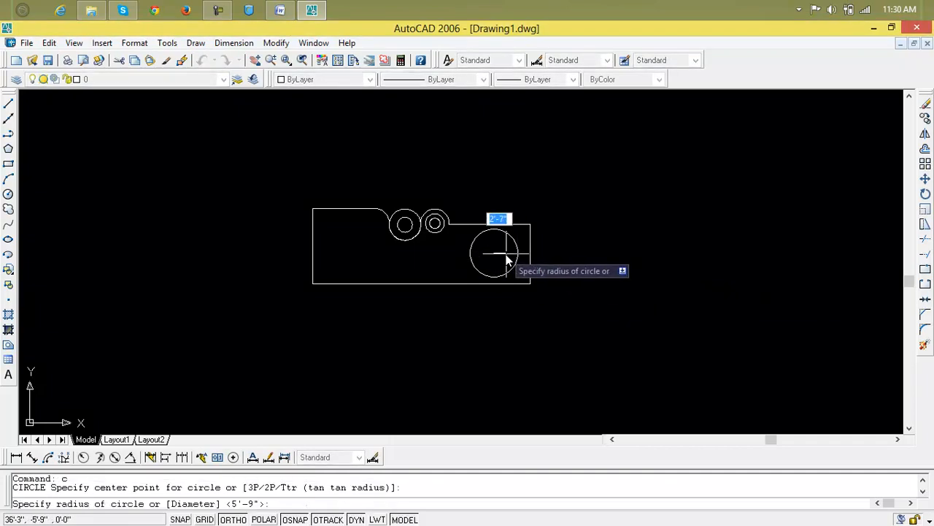
{"action": "key", "text": "Return"}
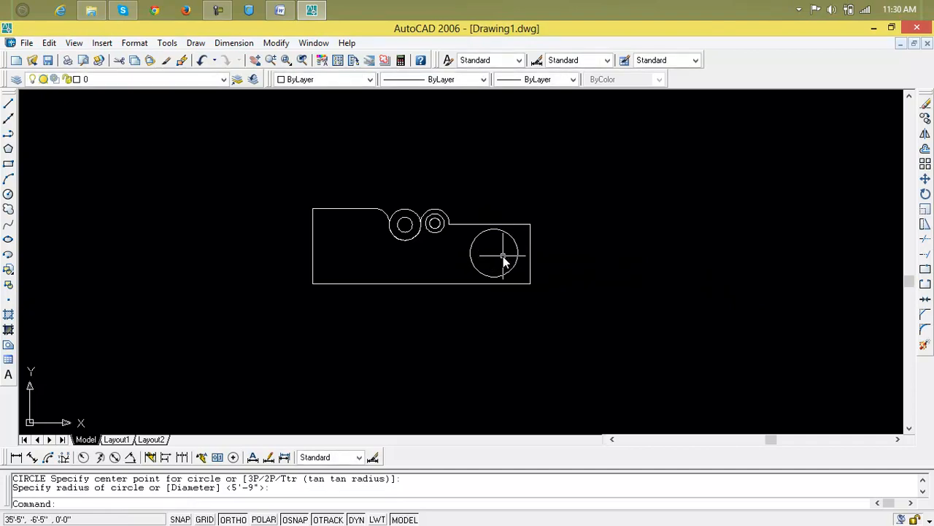
Step: Draw a concentric circle of radius about 4'-3" inside the 5'-9" radius circle at the right part of the outline
{"action": "type", "text": "c"}
{"action": "key", "text": "Return"}
{"action": "scroll", "coordinate": [501, 262], "scroll_direction": "up", "scroll_amount": 5}
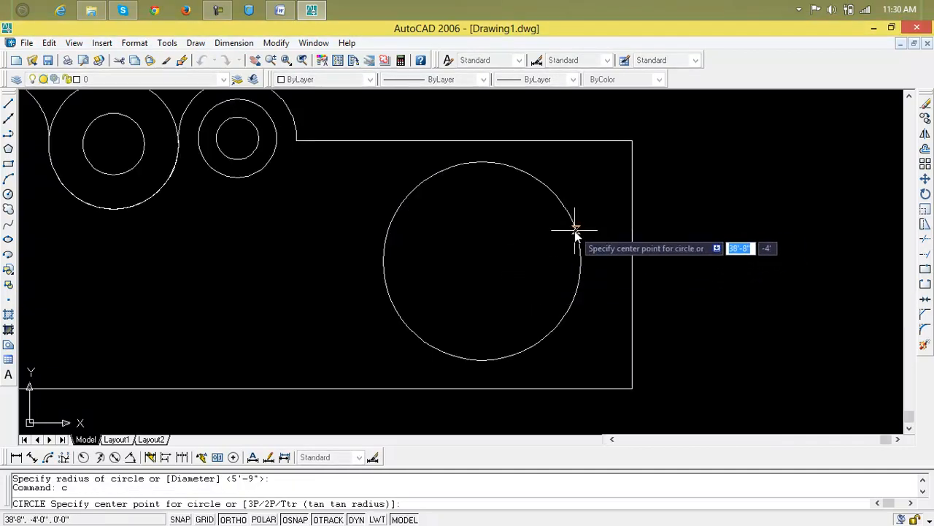
{"action": "left_click", "coordinate": [481, 265]}
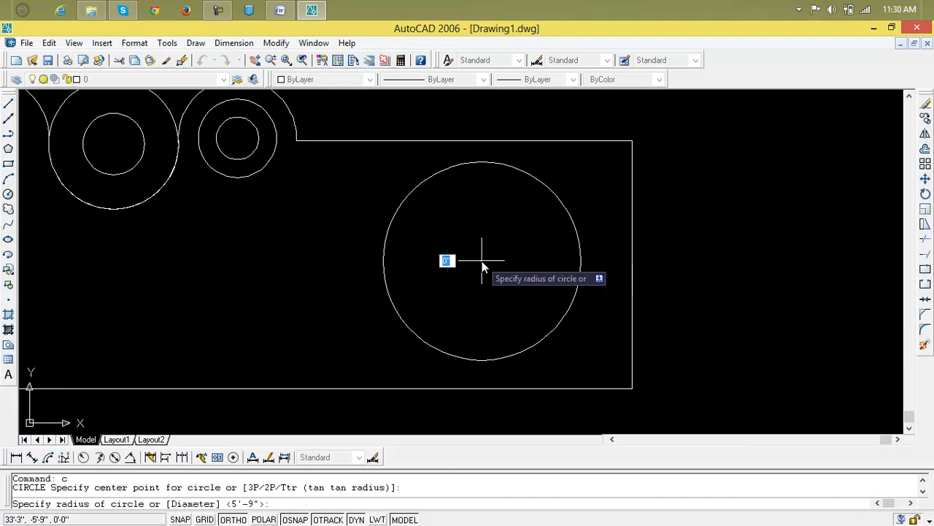
{"action": "left_click", "coordinate": [555, 280]}
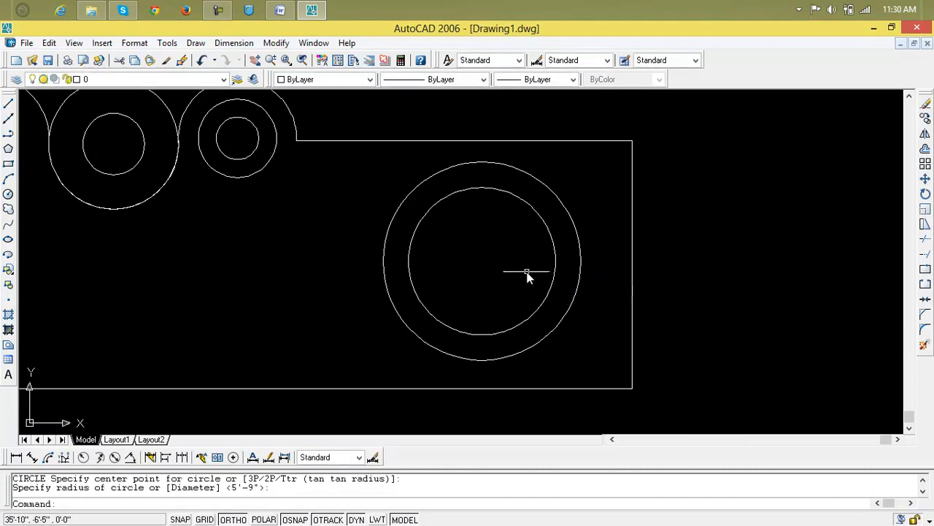
Step: Draw a third, smaller concentric circle at the centre of the large circles
{"action": "type", "text": "c"}
{"action": "key", "text": "Return"}
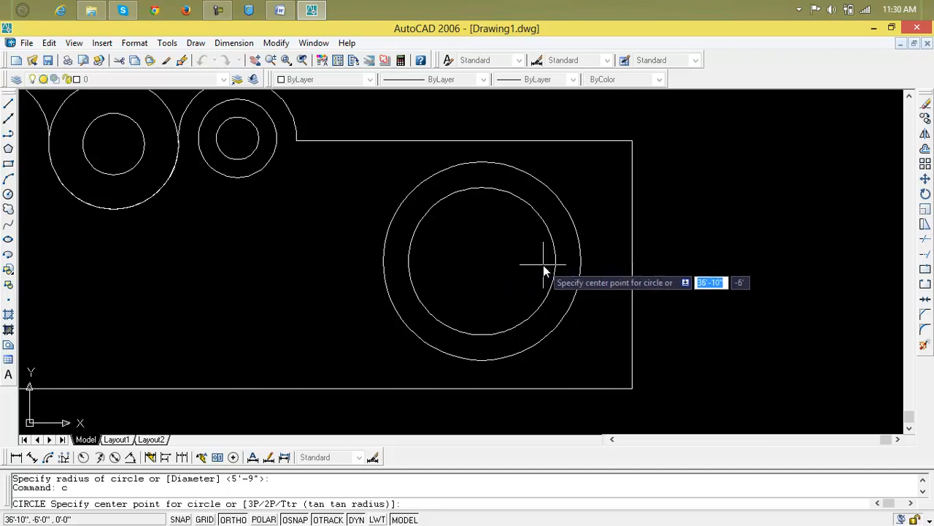
{"action": "left_click", "coordinate": [480, 263]}
{"action": "key", "text": "Return"}
{"action": "scroll", "coordinate": [613, 271], "scroll_direction": "down", "scroll_amount": 4}
{"action": "middle_click_drag", "start_coordinate": [624, 278], "coordinate": [515, 241]}
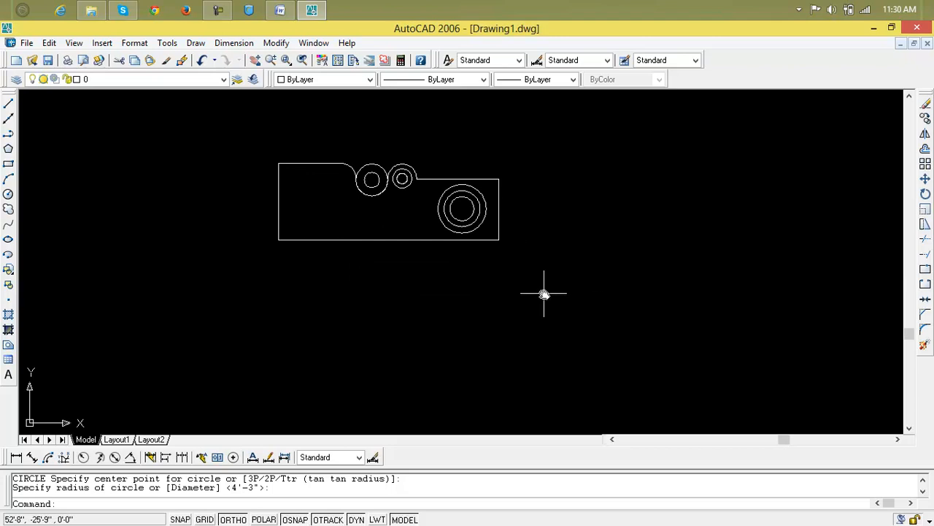
Step: Stretch only the outline's right end horizontally to the right by about 30'-7", leaving all circles out of the selection
{"action": "left_click", "coordinate": [925, 225]}
{"action": "left_click", "coordinate": [509, 154]}
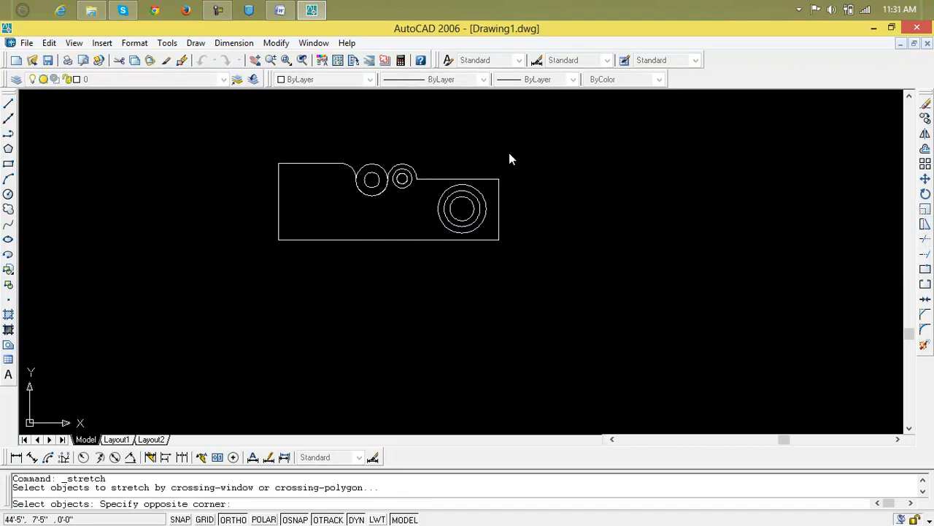
{"action": "left_click", "coordinate": [499, 254]}
{"action": "key", "text": "Return"}
{"action": "left_click", "coordinate": [498, 241]}
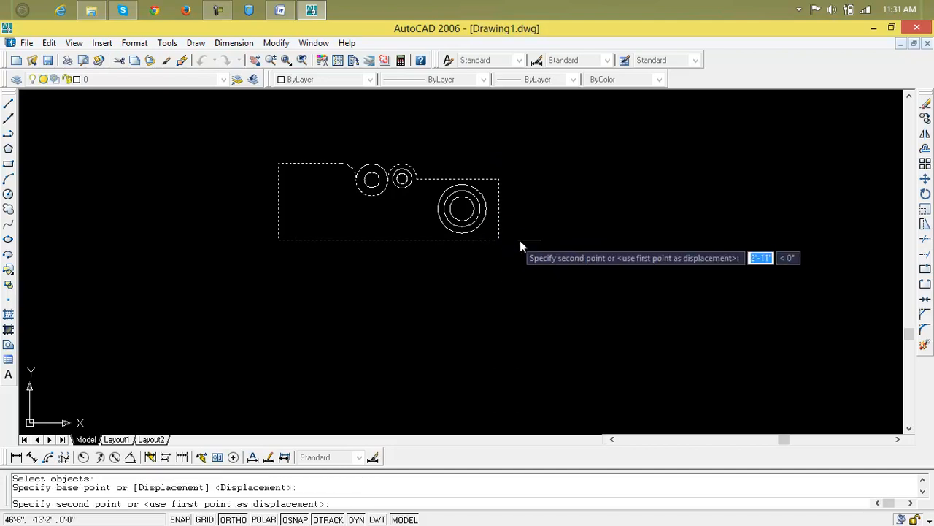
{"action": "left_click", "coordinate": [628, 241]}
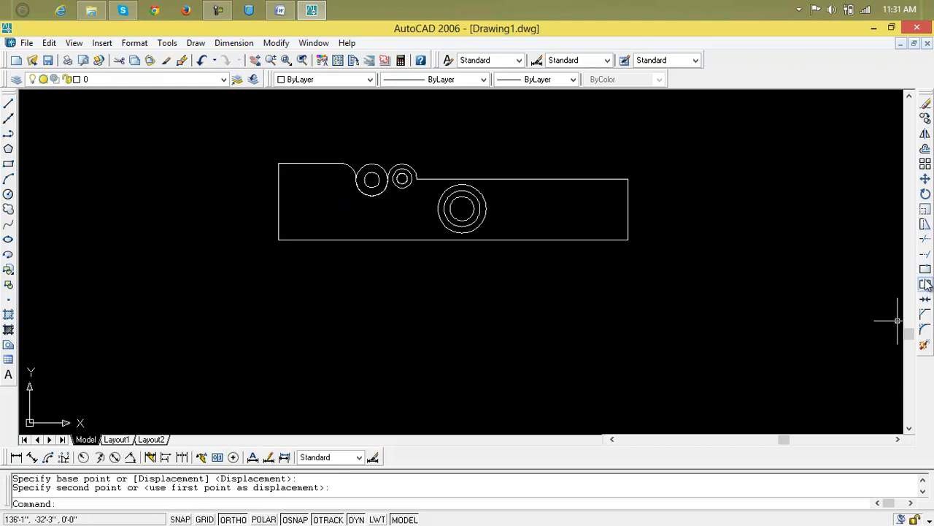
Step: Stretch the part of the outline from the first arc to the right end, together with all the circles, horizontally to the right
{"action": "left_click", "coordinate": [924, 225]}
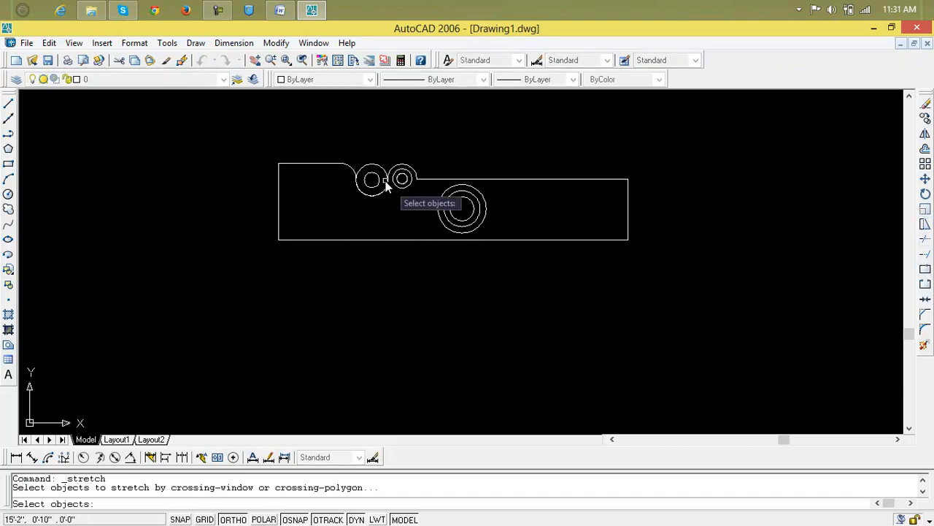
{"action": "left_click", "coordinate": [340, 148]}
{"action": "left_click", "coordinate": [635, 268]}
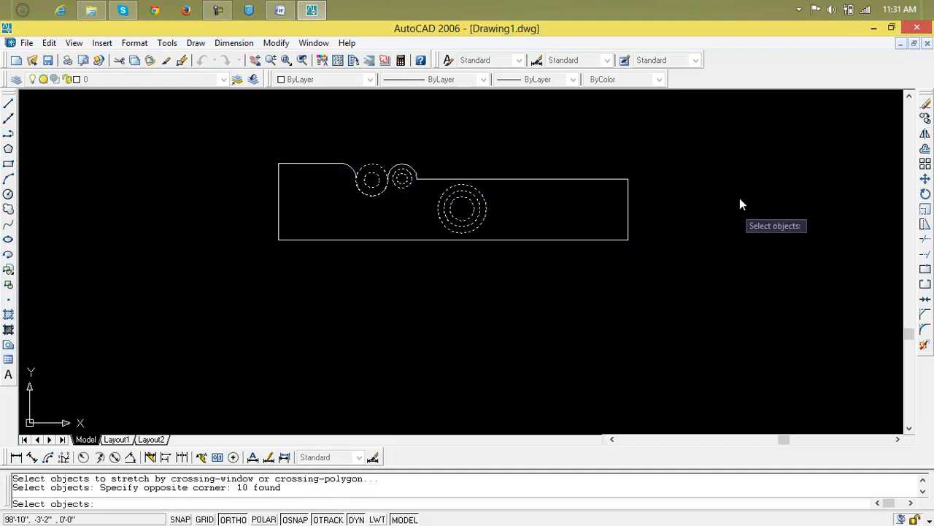
{"action": "left_click", "coordinate": [761, 156]}
{"action": "left_click", "coordinate": [340, 291]}
{"action": "key", "text": "Return"}
{"action": "left_click", "coordinate": [628, 239]}
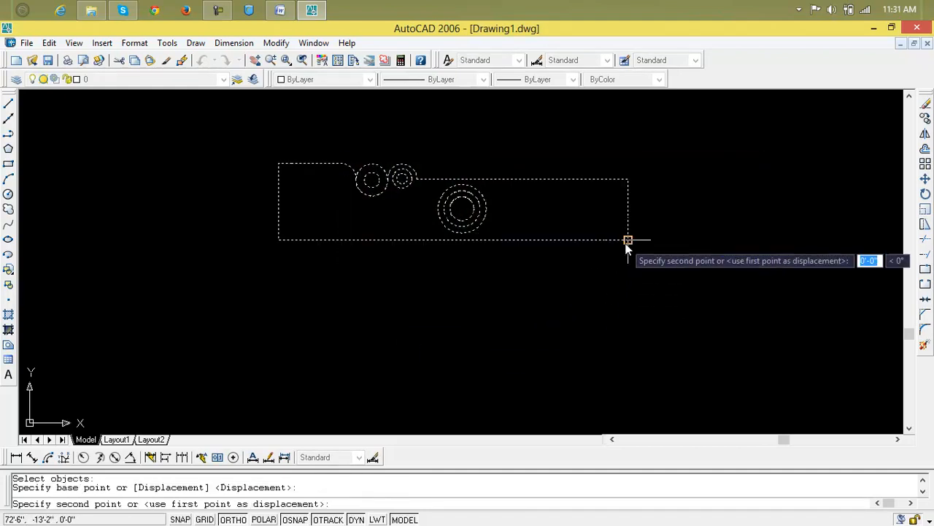
{"action": "left_click", "coordinate": [777, 247]}
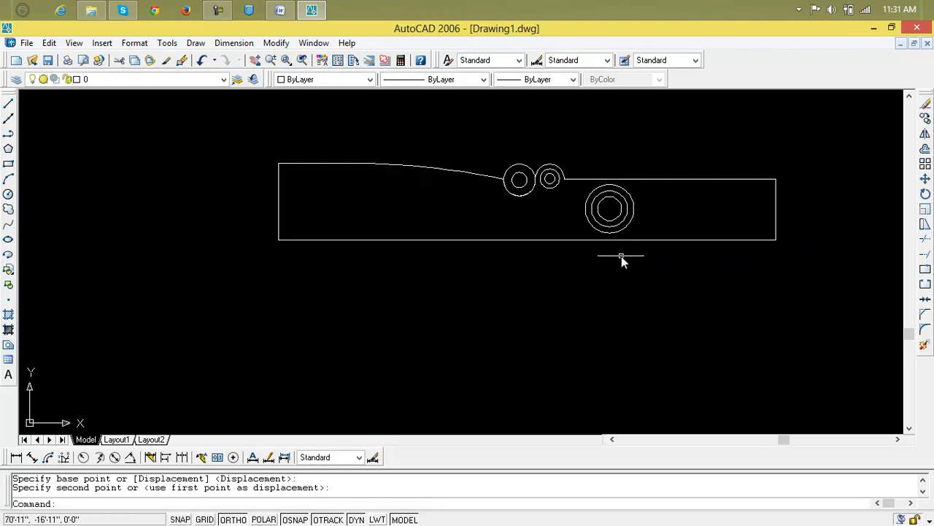
Step: Undo both stretches of the outline
{"action": "middle_click_drag", "start_coordinate": [621, 256], "coordinate": [503, 299]}
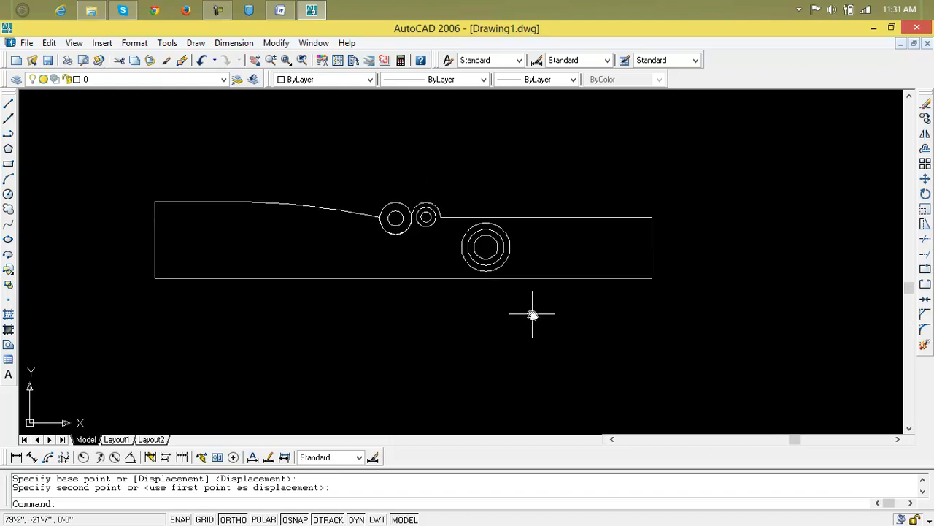
{"action": "key", "text": "ctrl+z"}
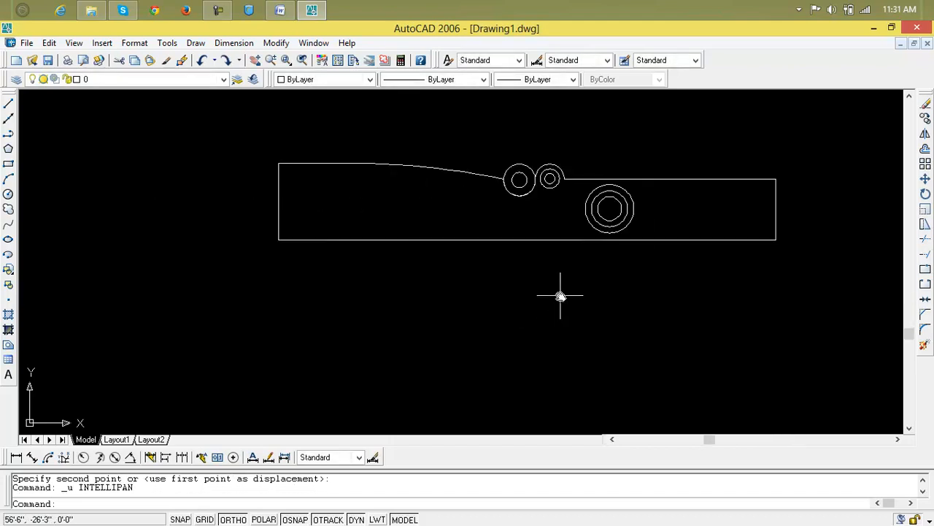
{"action": "key", "text": "ctrl+z"}
{"action": "key", "text": "ctrl+z"}
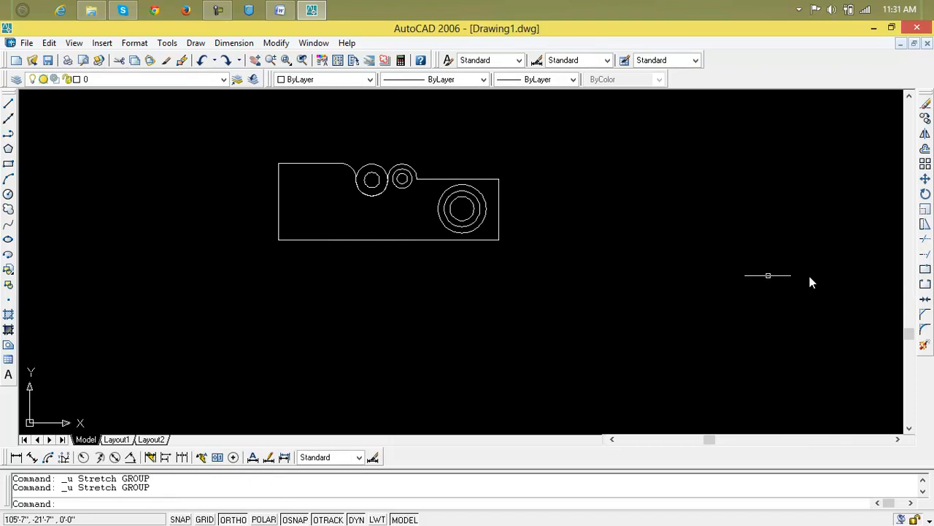
Step: Stretch only the outline's right end 10' to the right, using a crossing selection over its right edge
{"action": "left_click", "coordinate": [924, 225]}
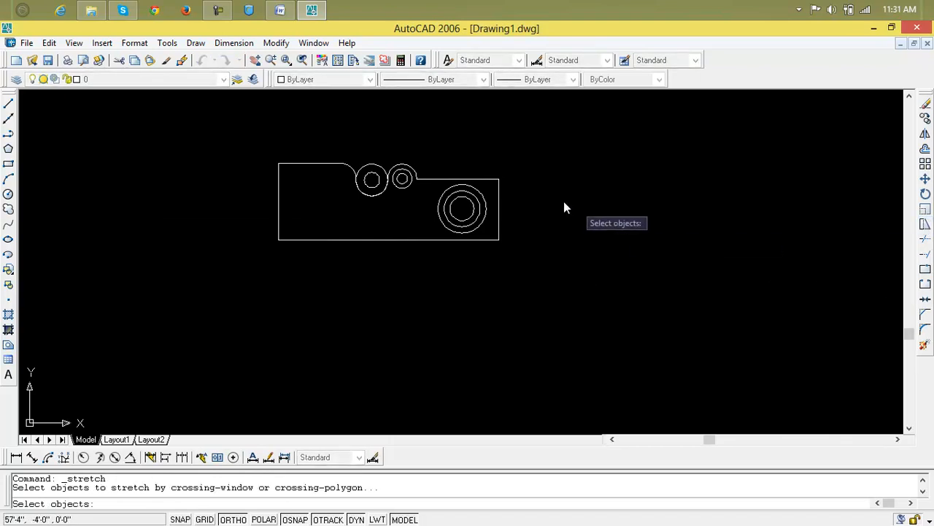
{"action": "left_click", "coordinate": [546, 147]}
{"action": "left_click", "coordinate": [493, 263]}
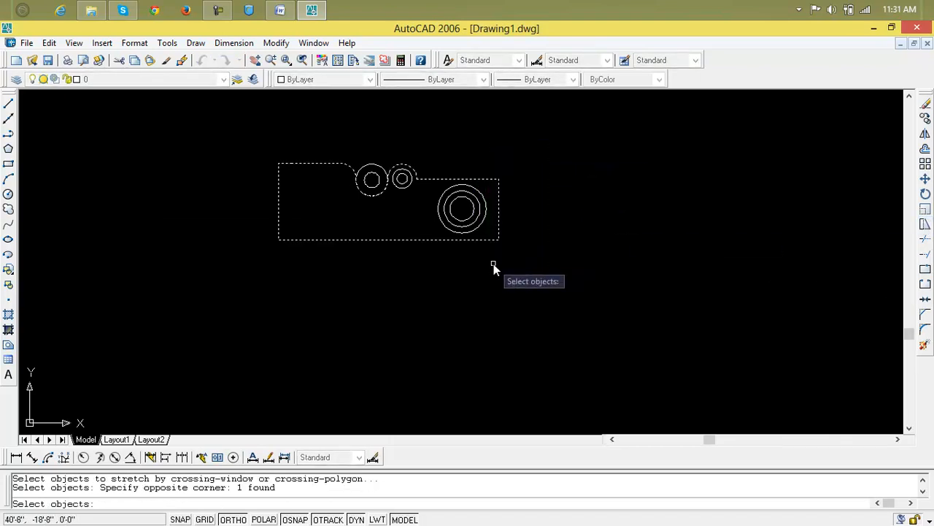
{"action": "key", "text": "Return"}
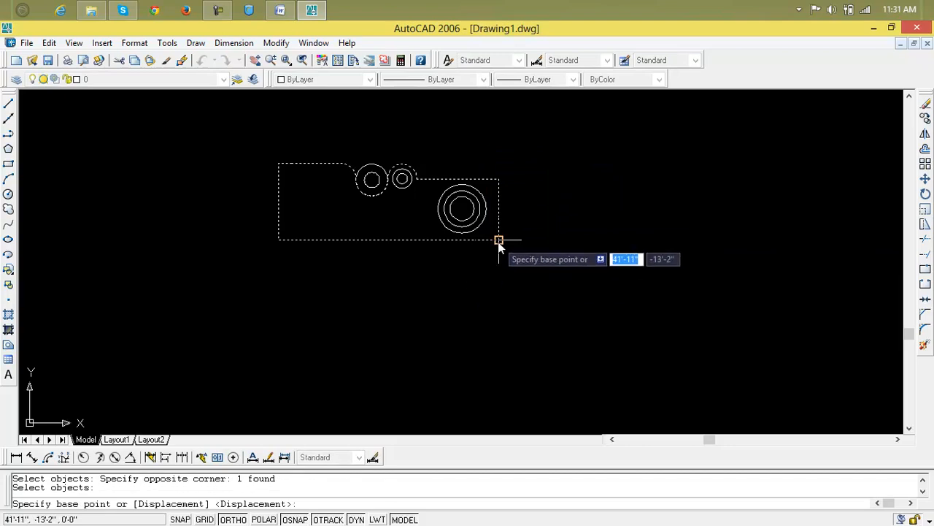
{"action": "left_click", "coordinate": [445, 275]}
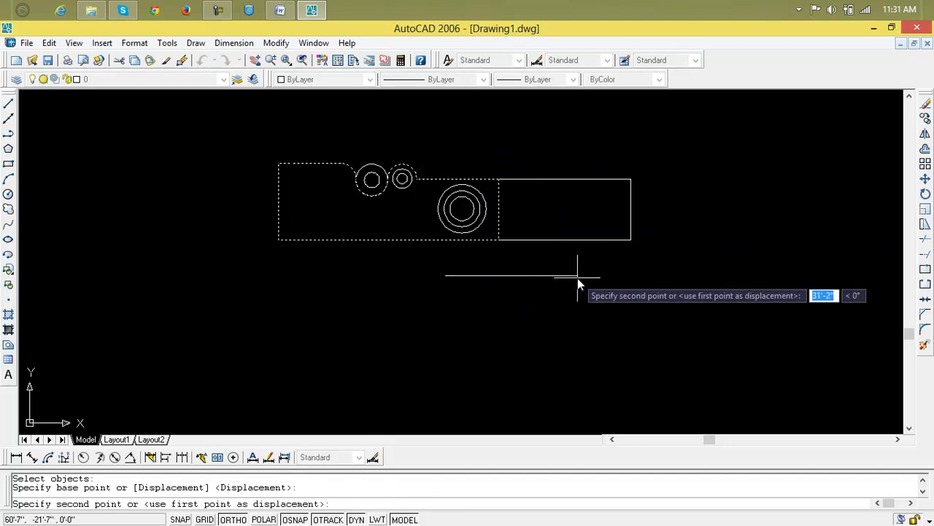
{"action": "type", "text": "10"}
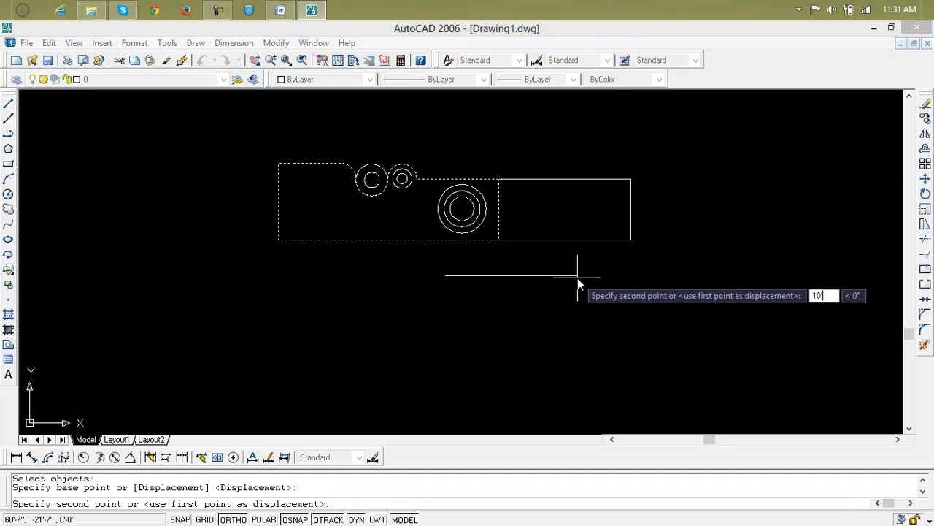
{"action": "key", "text": "Return"}
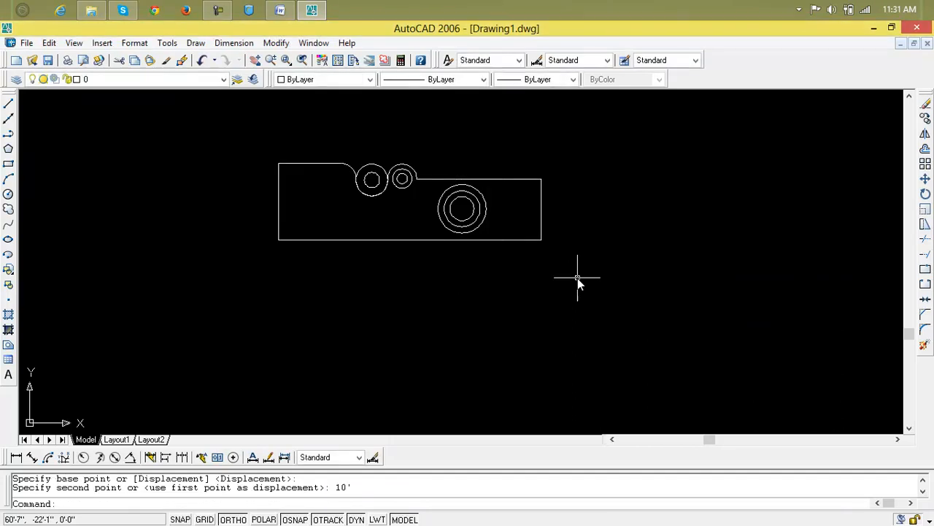
Step: Try to stretch the outline 20' to the right by picking it directly on its lower edge, and undo the result
{"action": "scroll", "coordinate": [500, 213], "scroll_direction": "up", "scroll_amount": 2}
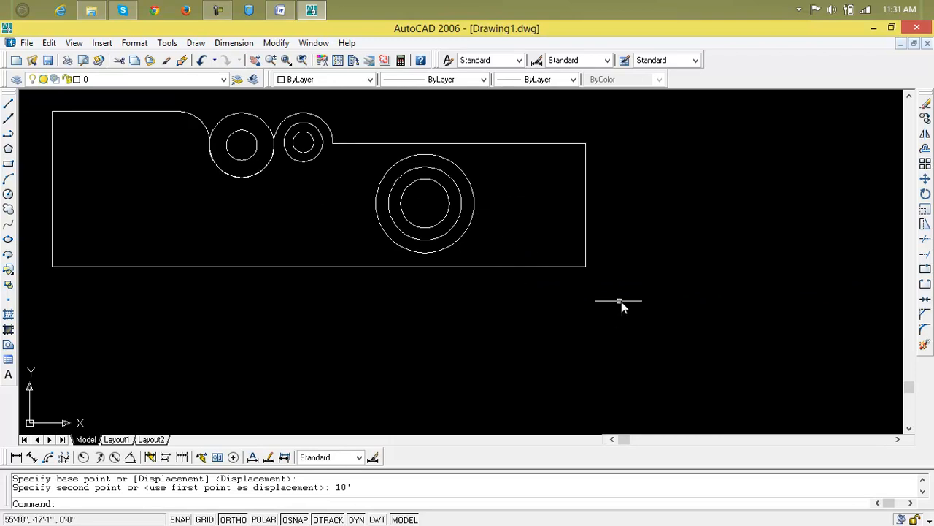
{"action": "left_click", "coordinate": [925, 224]}
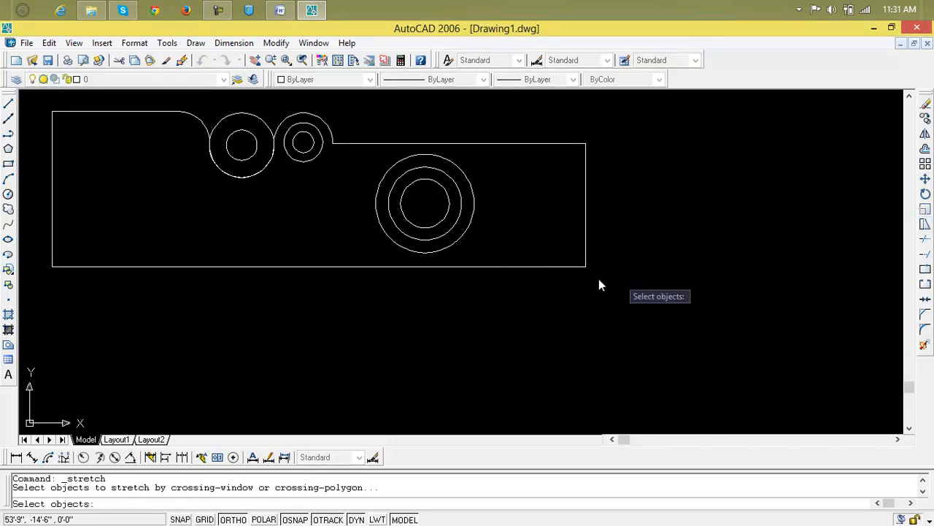
{"action": "left_click", "coordinate": [559, 266]}
{"action": "key", "text": "Return"}
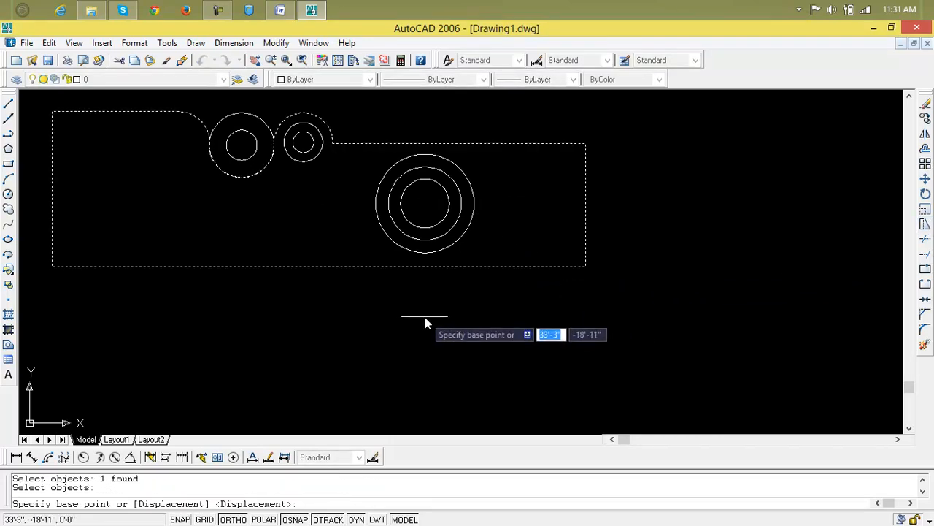
{"action": "left_click", "coordinate": [425, 316]}
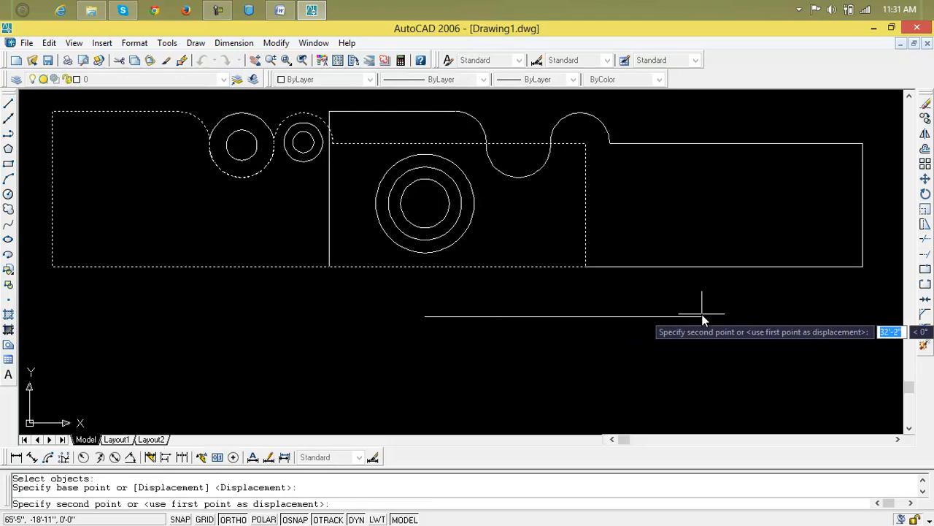
{"action": "type", "text": "20'"}
{"action": "key", "text": "Return"}
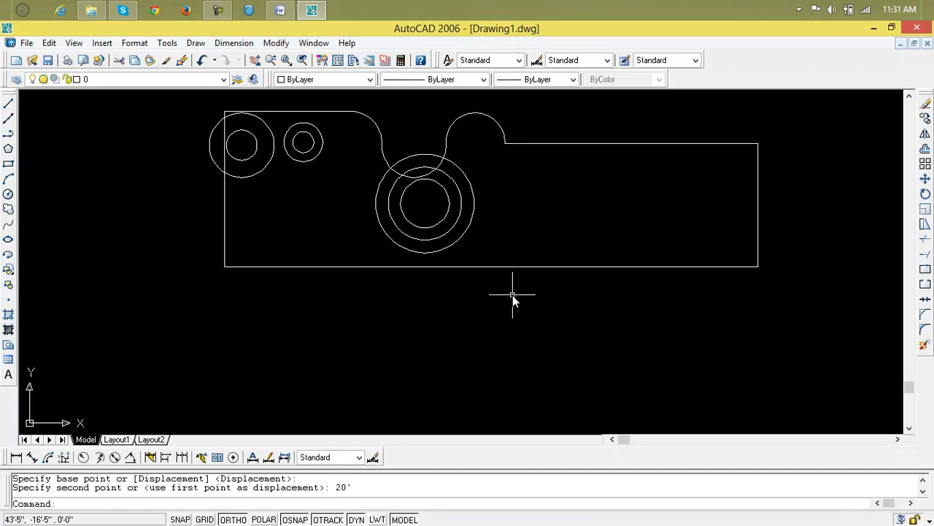
{"action": "key", "text": "ctrl+z"}
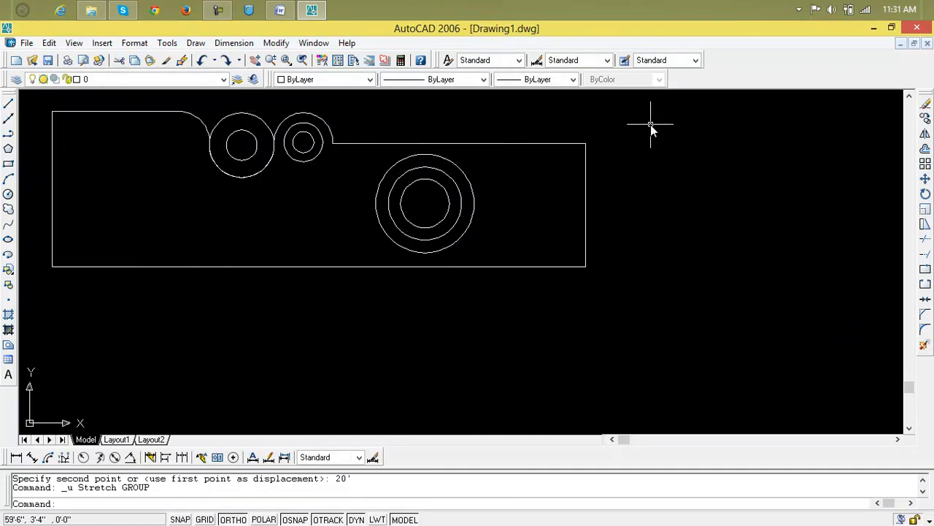
Step: Erase the whole practice outline and all its circles
{"action": "scroll", "coordinate": [653, 136], "scroll_direction": "down", "scroll_amount": 1}
{"action": "scroll", "coordinate": [663, 173], "scroll_direction": "up", "scroll_amount": 1}
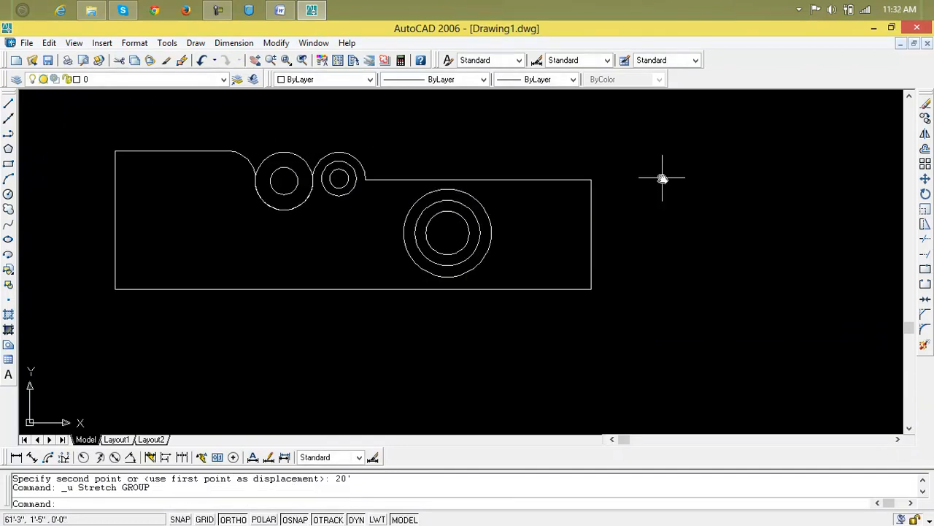
{"action": "scroll", "coordinate": [594, 314], "scroll_direction": "down", "scroll_amount": 2}
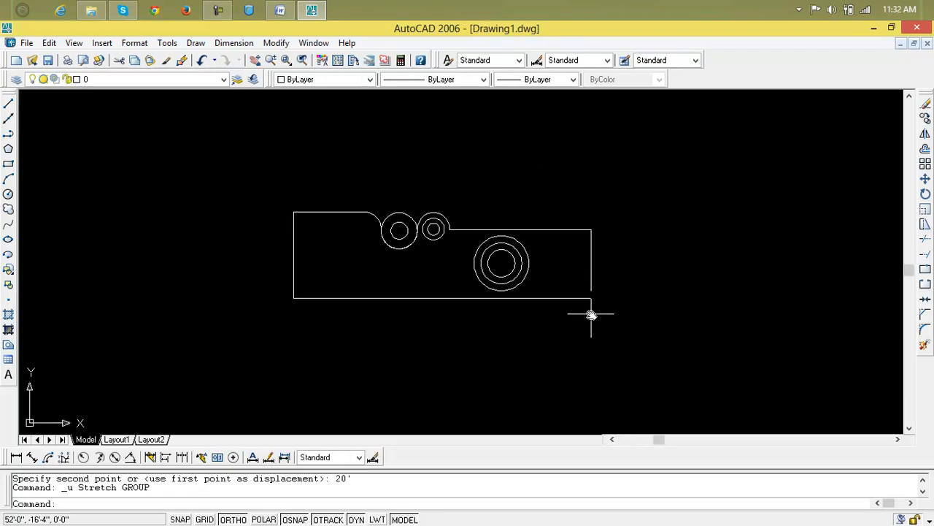
{"action": "left_click", "coordinate": [660, 179]}
{"action": "left_click", "coordinate": [246, 338]}
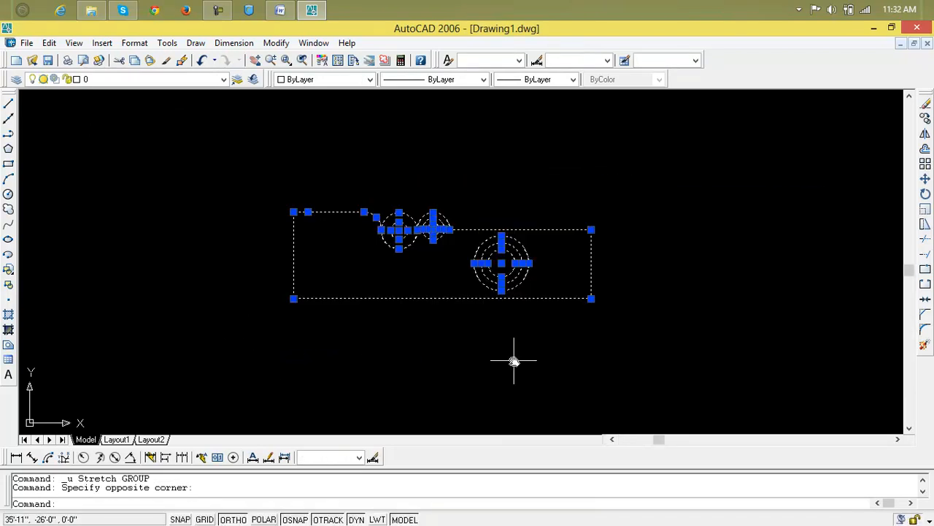
{"action": "key", "text": "Delete"}
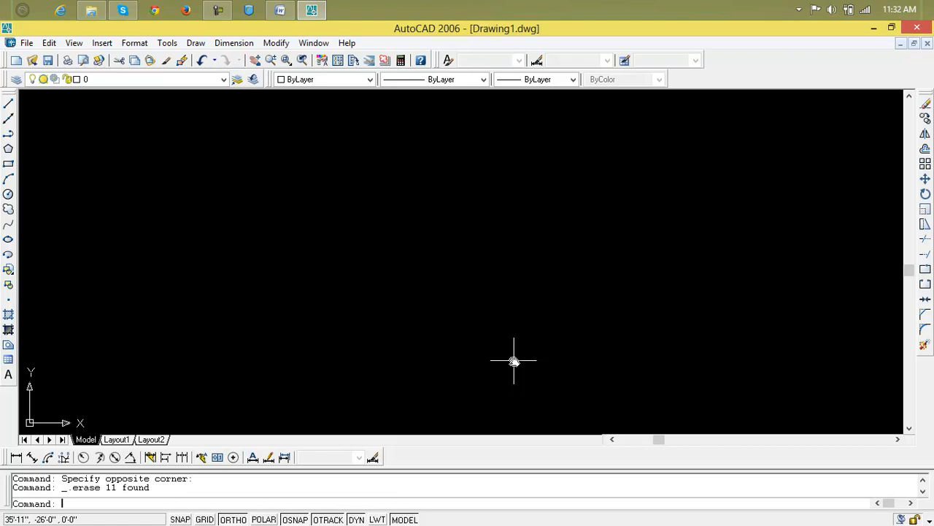
{"action": "left_click", "coordinate": [277, 43]}
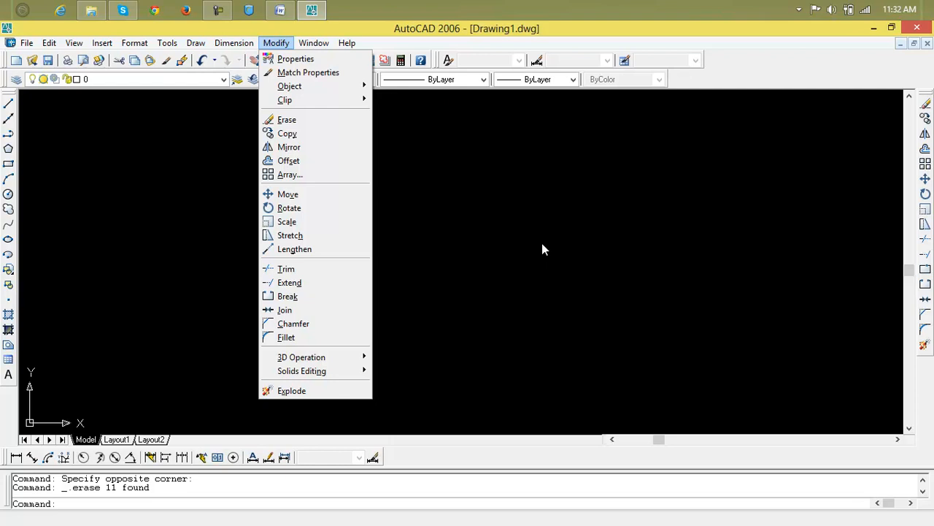
{"action": "key", "text": "Escape"}
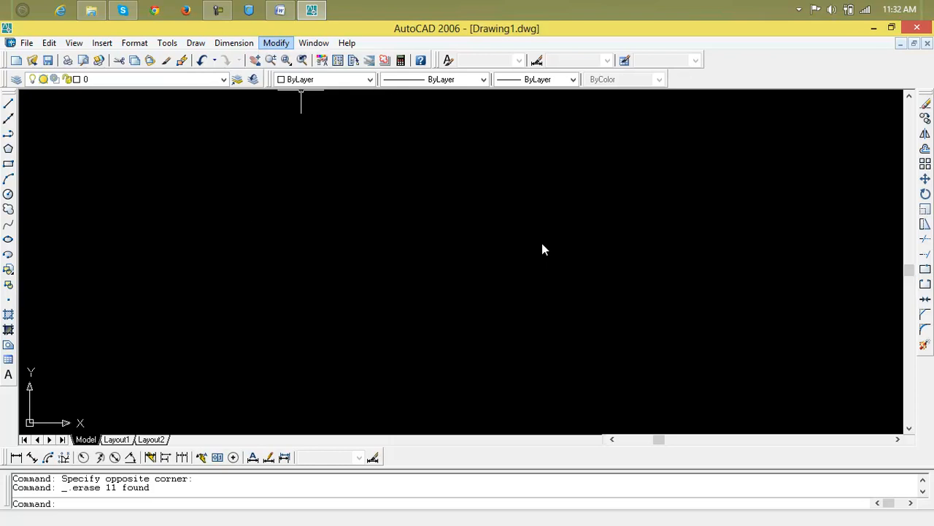
Step: Minimise the drawing program's window to show the desktop
{"action": "left_click", "coordinate": [874, 29]}
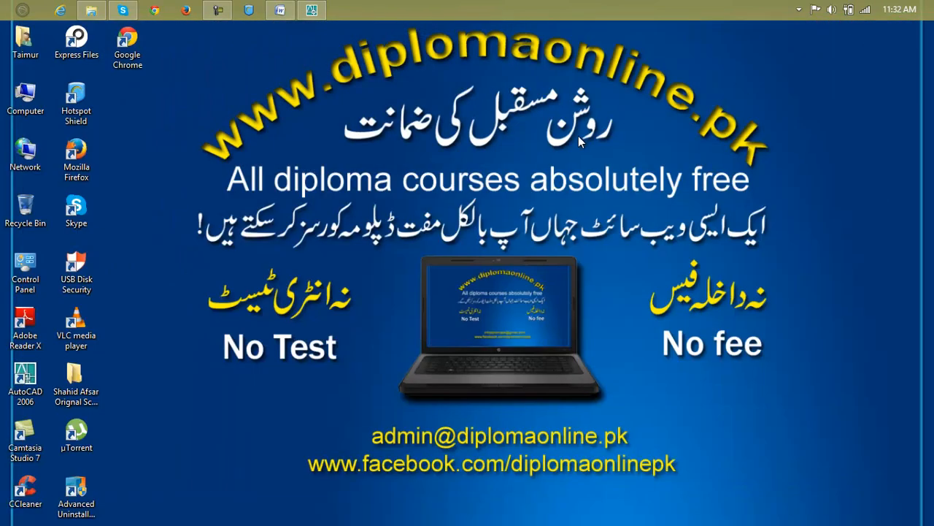